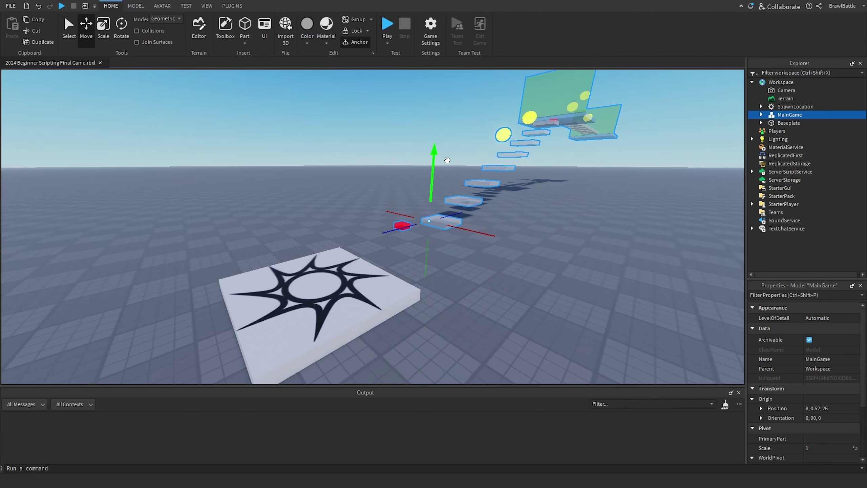
- Deselect the MainGame model, survey the obstacle course and start a playtest
left_click(431, 251)
key("e")
right_click_drag(431, 251, 400, 267)
key("s")
key("w")
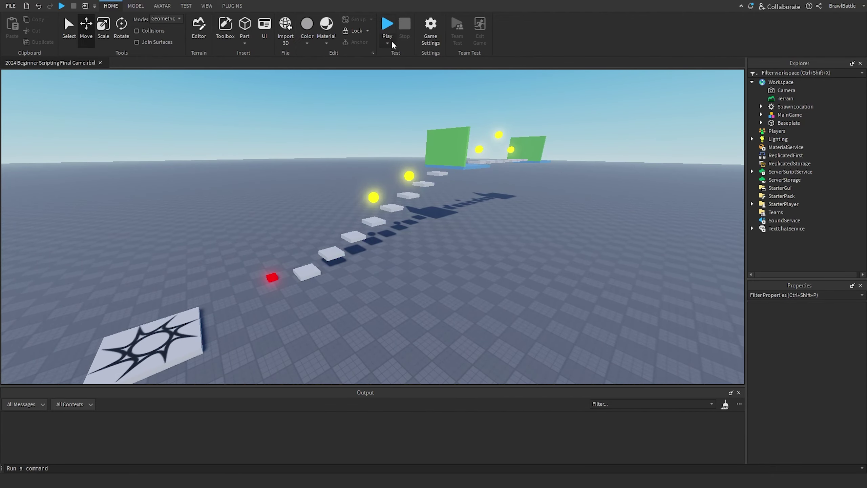
left_click(388, 25)
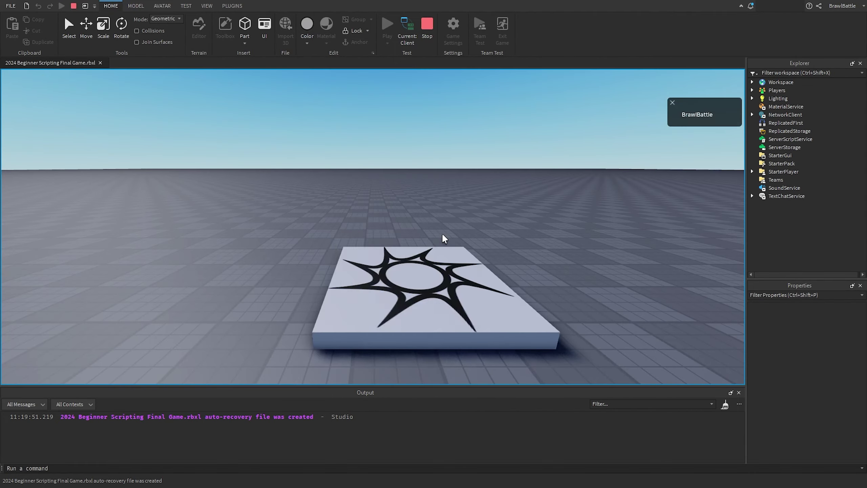
- Move the character from the spawn pad onto the lower white platforms, below the first yellow coin
key("w")
right_click_drag(434, 233, 448, 208)
scroll(448, 209, "down", 10)
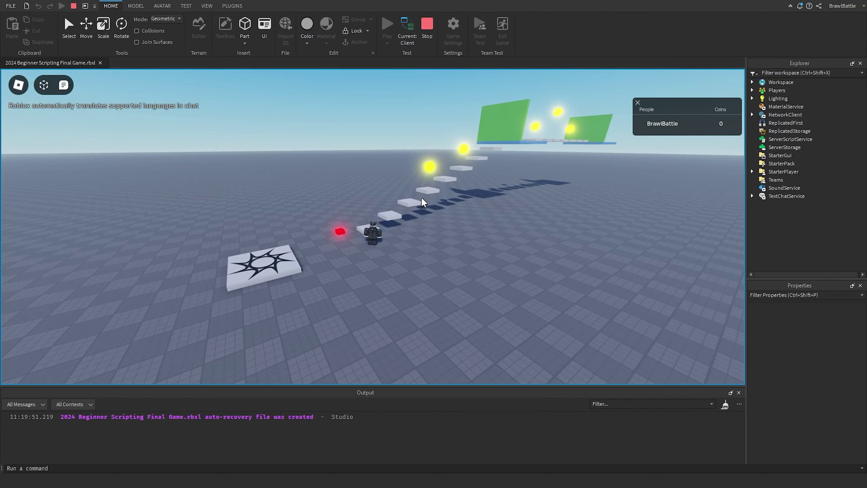
scroll(420, 197, "up", 5)
scroll(420, 198, "up", 4)
key("s")
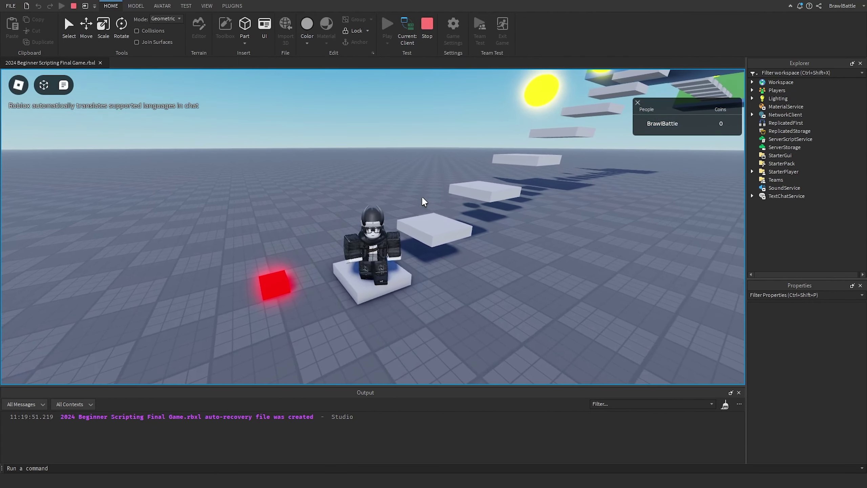
right_click_drag(422, 197, 438, 196)
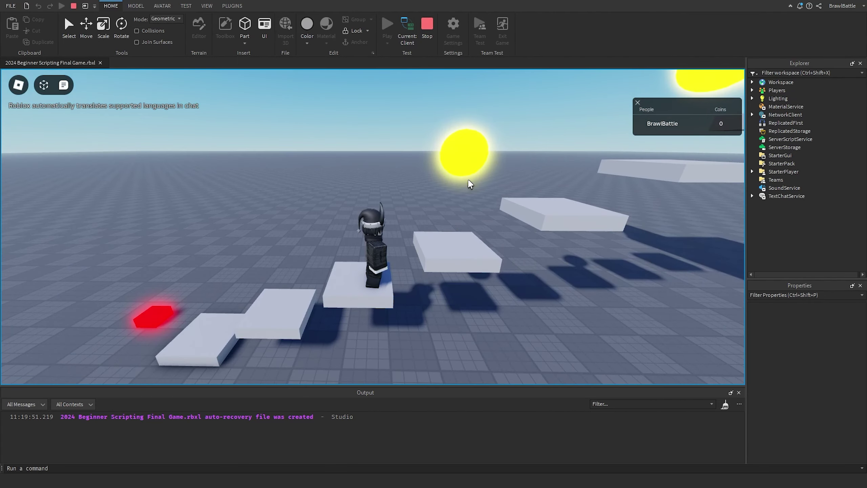
right_click_drag(470, 184, 467, 199)
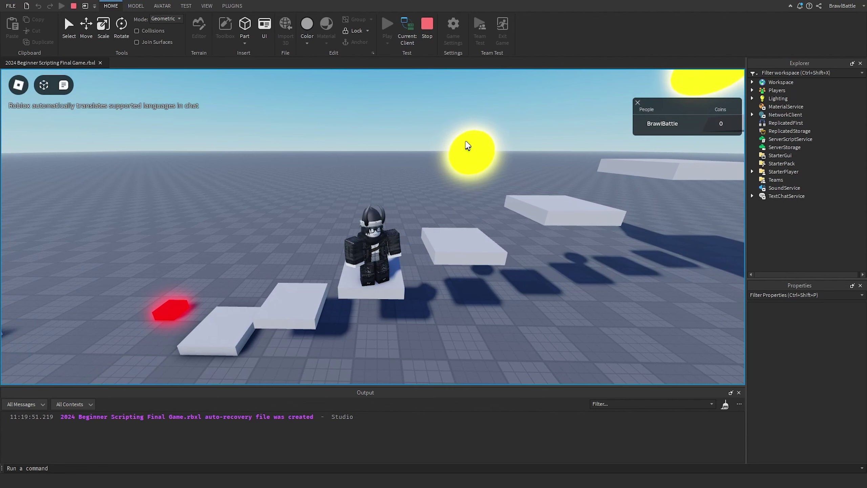
- Jump through the first yellow coin, check the Coins leaderboard and continue to the next platform
key("d")
key("space")
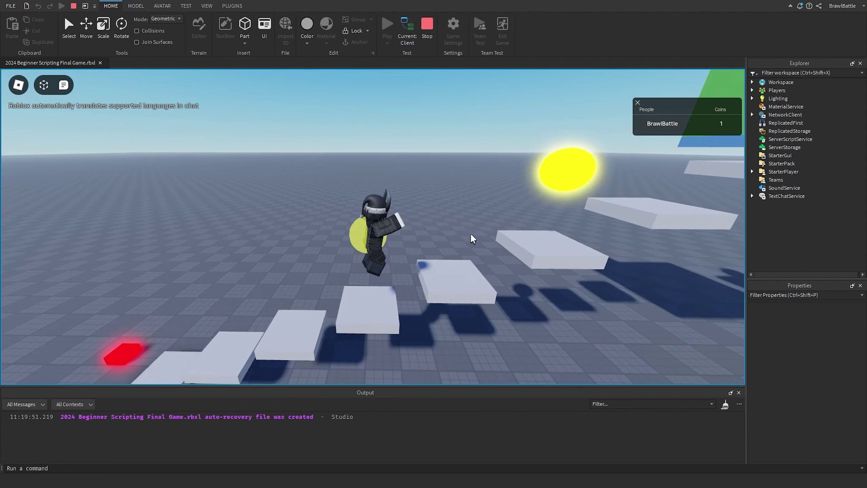
key("a")
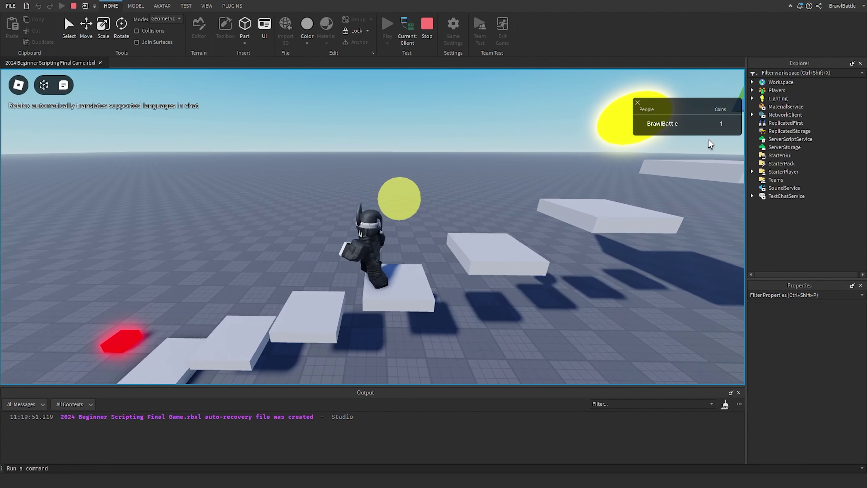
key("s")
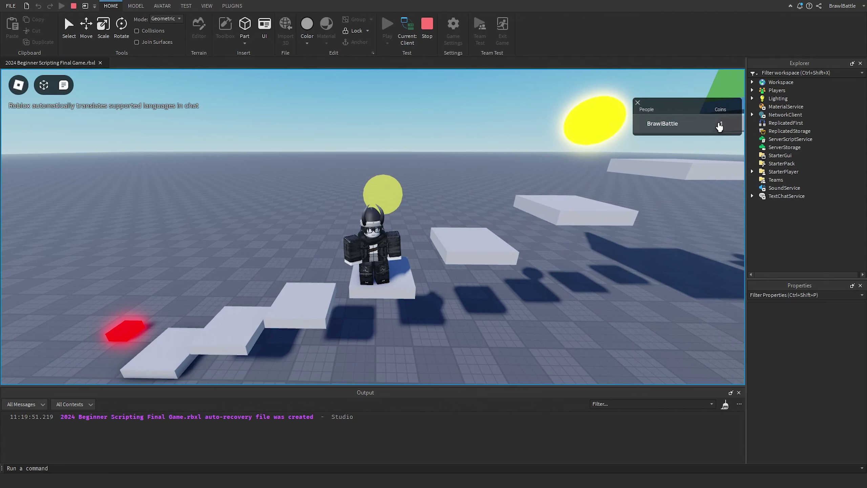
key("d")
key("space")
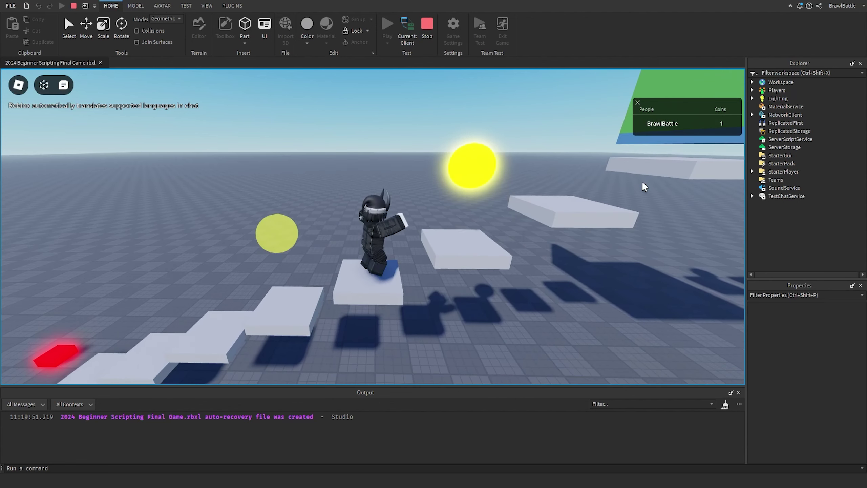
key("s")
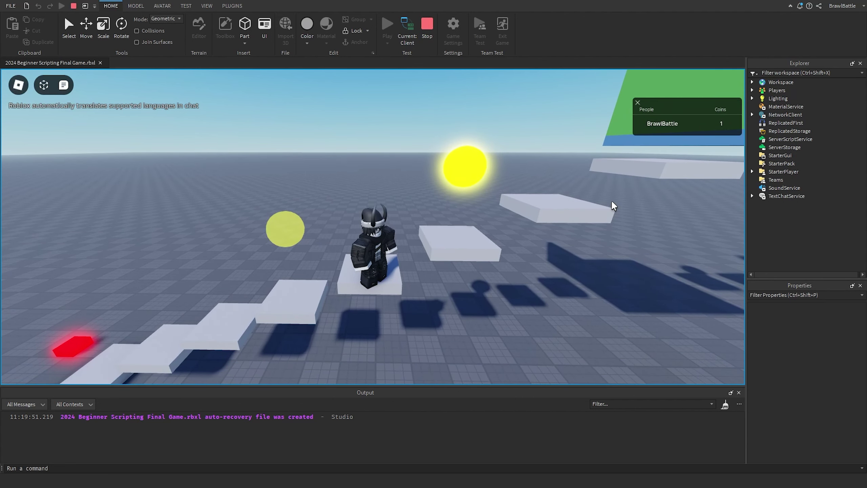
- Collect the second yellow coin above the platforms and check the Coins leaderboard again
key("d")
key("space")
right_click_drag(594, 157, 648, 133)
key("s")
key("space")
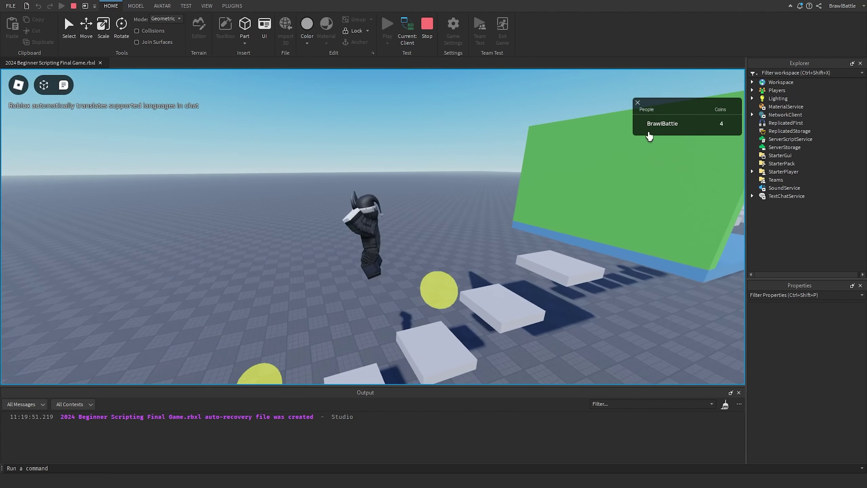
key("d")
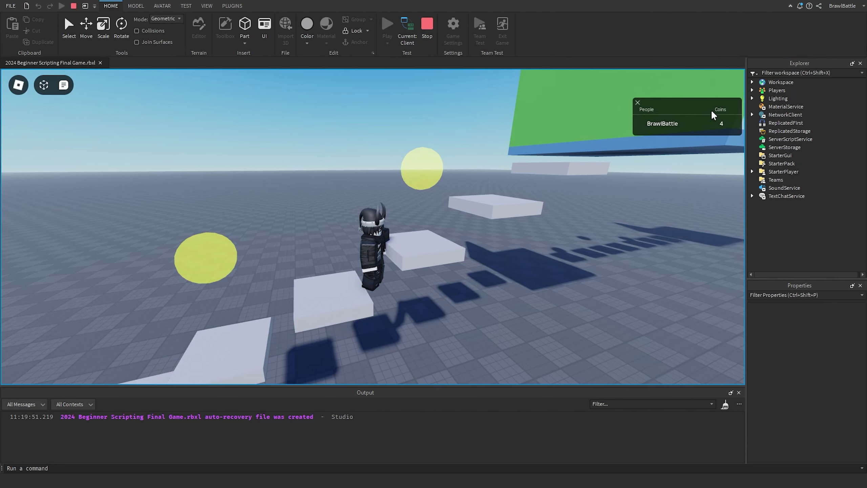
- Bring the character back down the platforms to the first red button and view the course ahead
right_click_drag(412, 205, 408, 224)
scroll(338, 239, "up", 2)
key("s")
key("space")
scroll(411, 224, "down", 5)
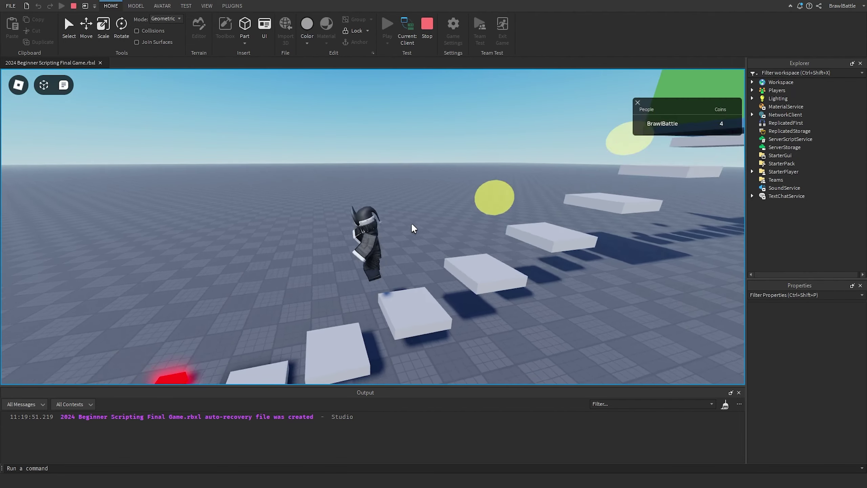
scroll(410, 229, "up", 4)
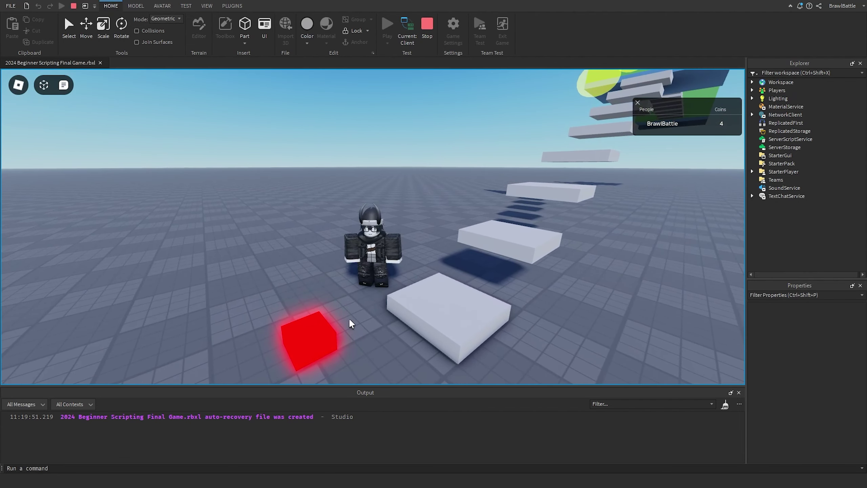
scroll(350, 320, "down", 6)
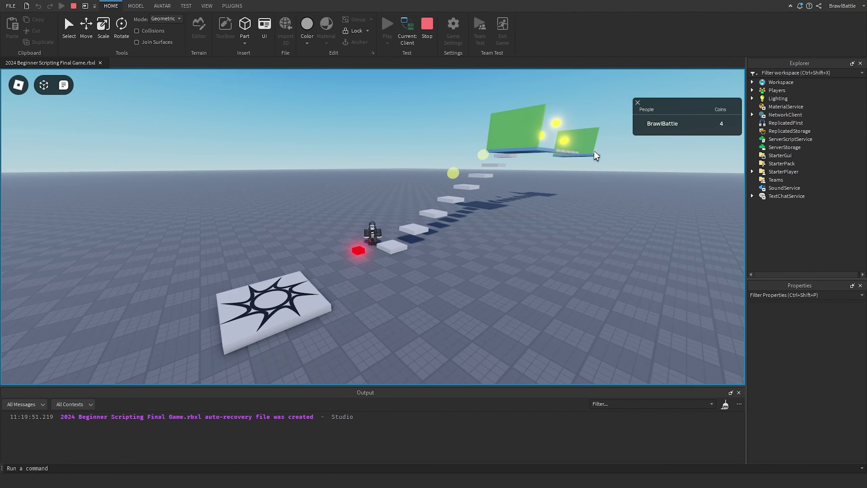
scroll(397, 232, "up", 4)
right_click_drag(397, 232, 399, 231)
scroll(398, 232, "up", 3)
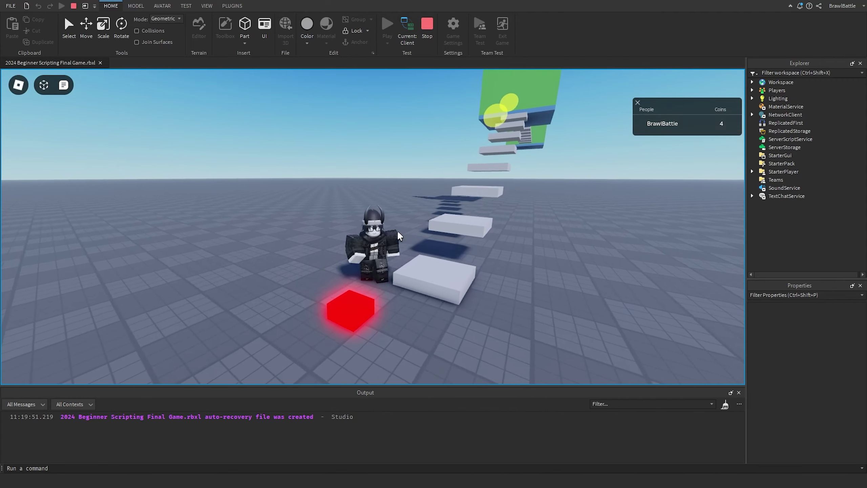
- Touch the first red button to start the countdown and climb onto the first white platforms
key("s")
key("a")
key("d")
key("w")
key("space")
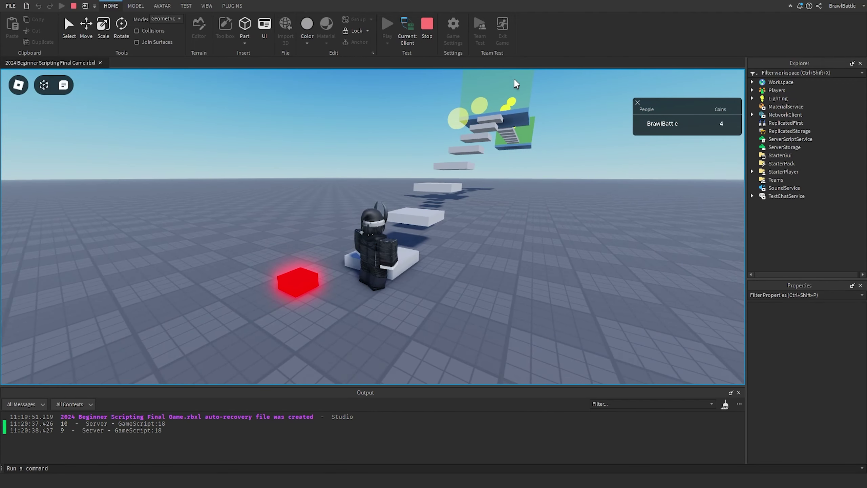
key("w")
key("d")
key("space")
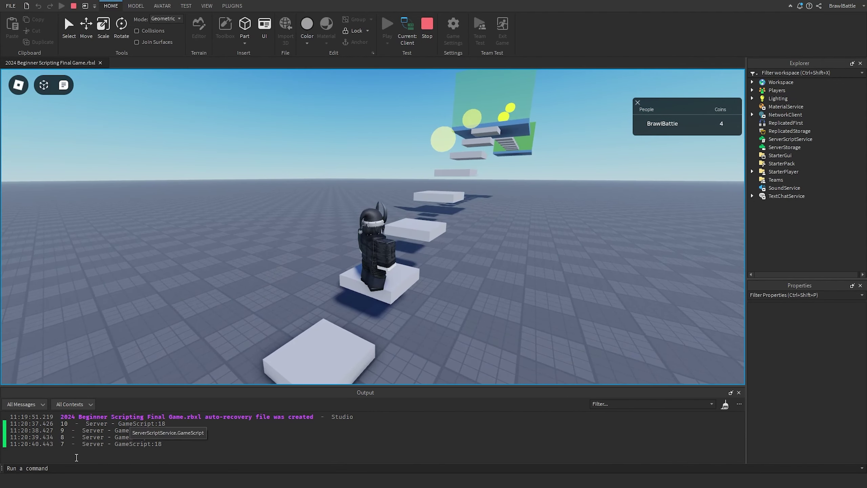
- Climb the remaining platforms and pass through the translucent green wall onto the first blue platform
key("w")
key("space")
right_click_drag(409, 264, 409, 263)
key("space")
key("space")
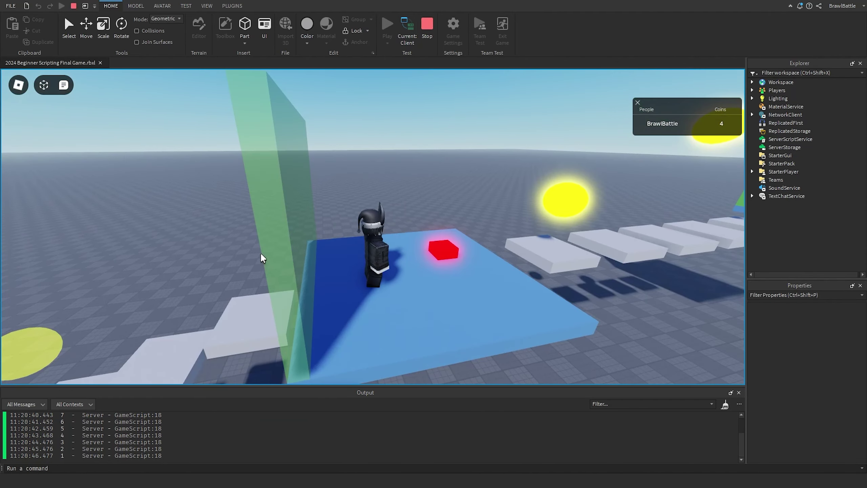
right_click_drag(383, 252, 382, 252)
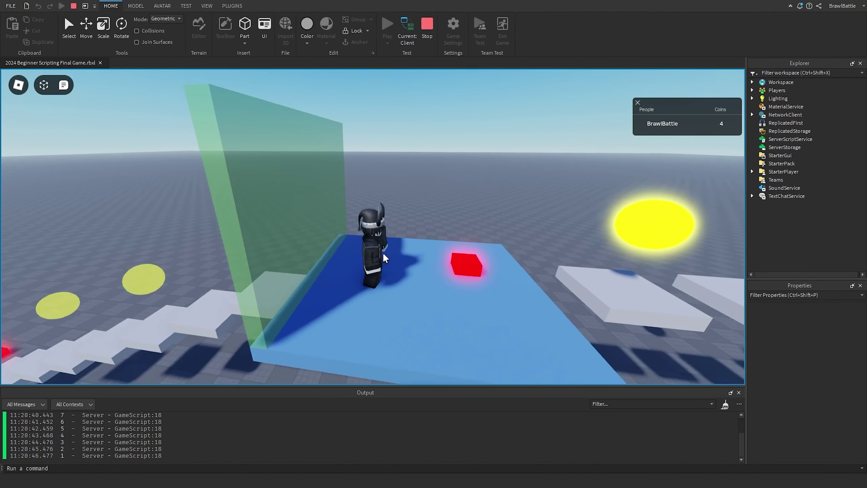
- Test whether the green wall on the first blue platform blocks the character from going back
key("a")
key("a")
key("space")
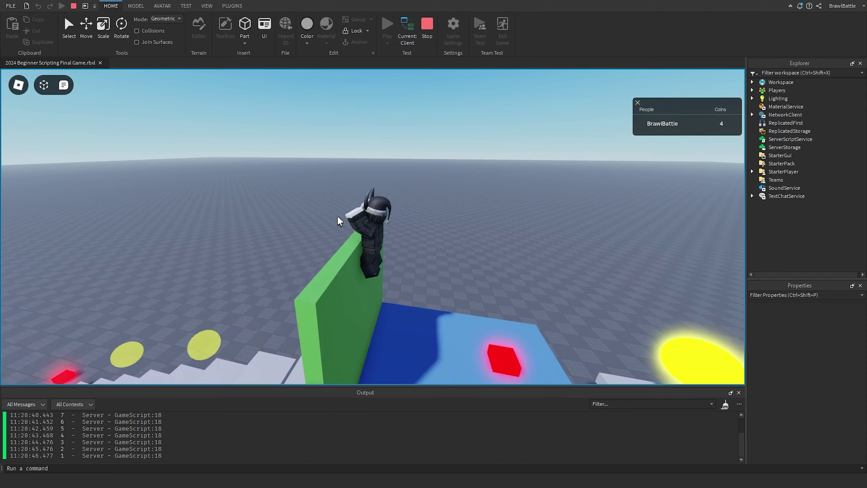
key("s")
right_click_drag(379, 246, 380, 245)
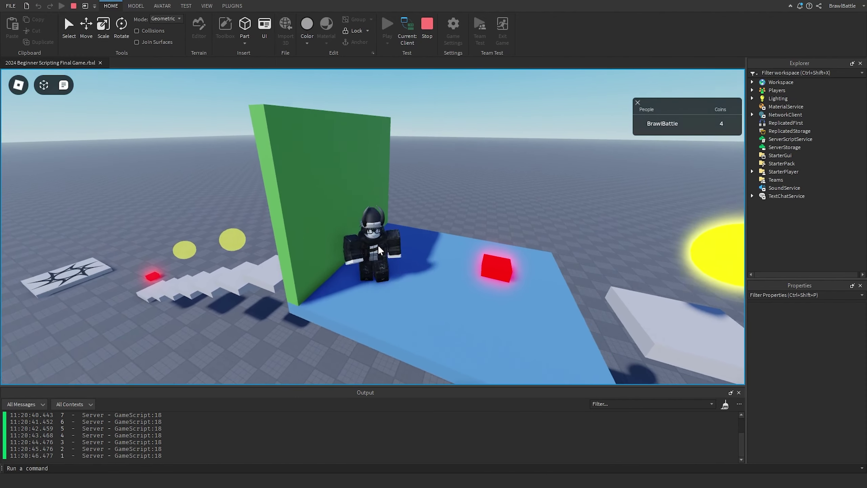
key("a")
right_click_drag(164, 274, 163, 274)
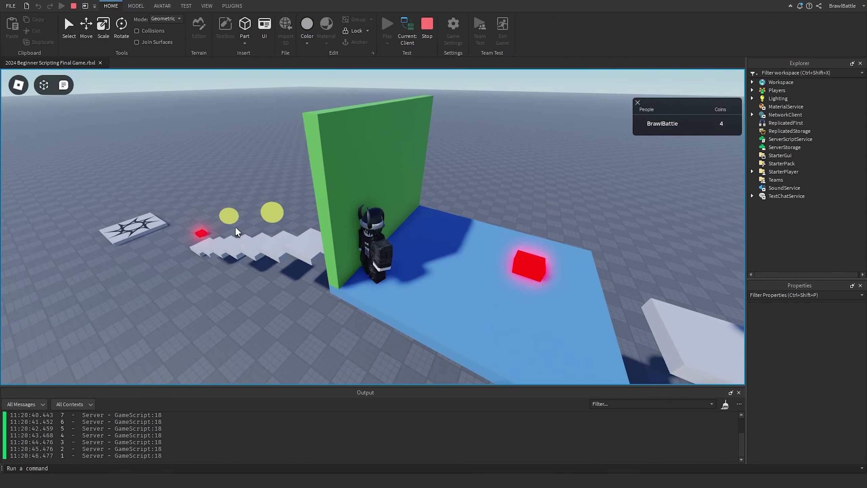
- Touch the red button on the blue platform and cross the next white platforms, collecting the coins above them
right_click_drag(414, 247, 479, 240)
key("w")
key("d")
key("space")
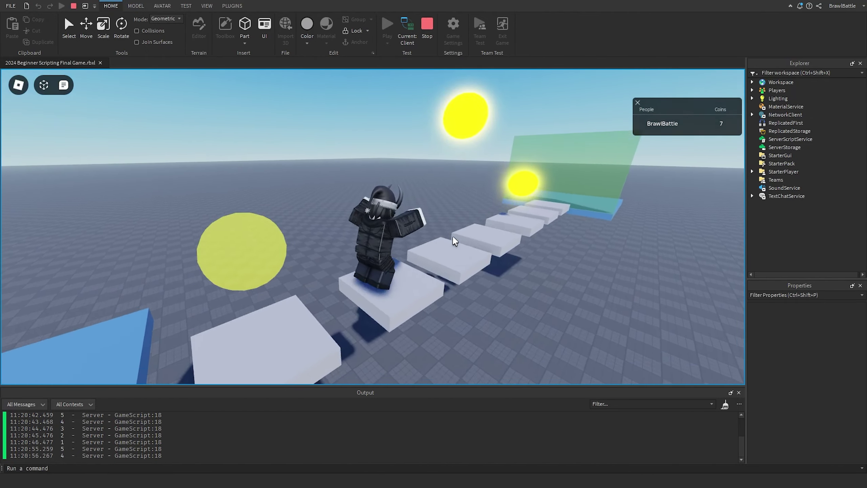
key("w")
key("d")
key("space")
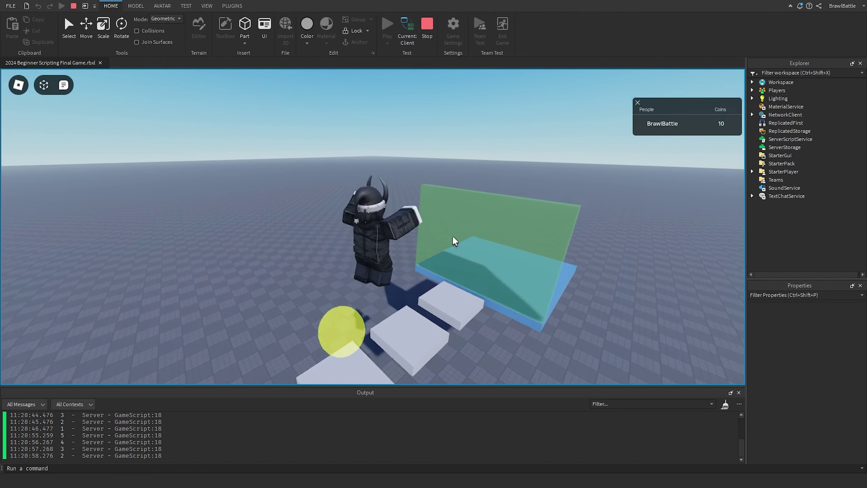
- Jump across the last white platforms and through the second green wall onto the final blue platform
key("w")
key("d")
key("space")
right_click_drag(452, 237, 453, 237)
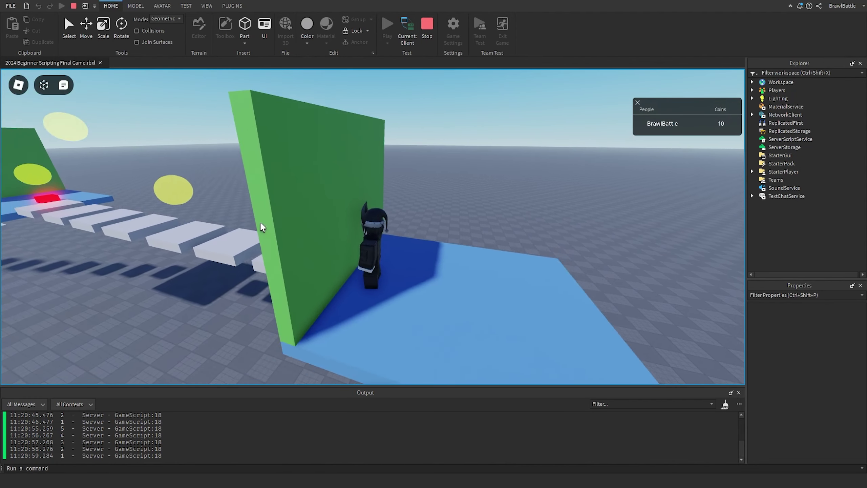
scroll(378, 234, "down", 2)
right_click_drag(352, 246, 384, 229)
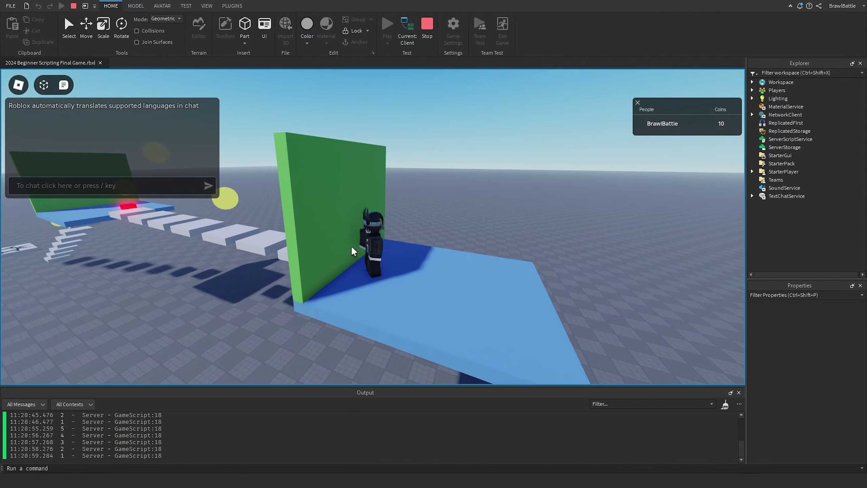
- Examine the whole obstacle course and the second green wall from the final blue platform
key("s")
scroll(384, 229, "down", 2)
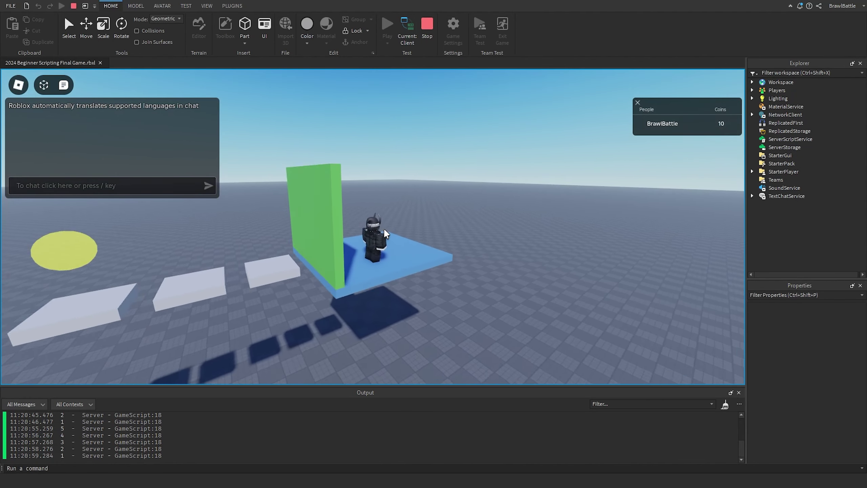
scroll(383, 228, "down", 3)
right_click_drag(438, 222, 313, 215)
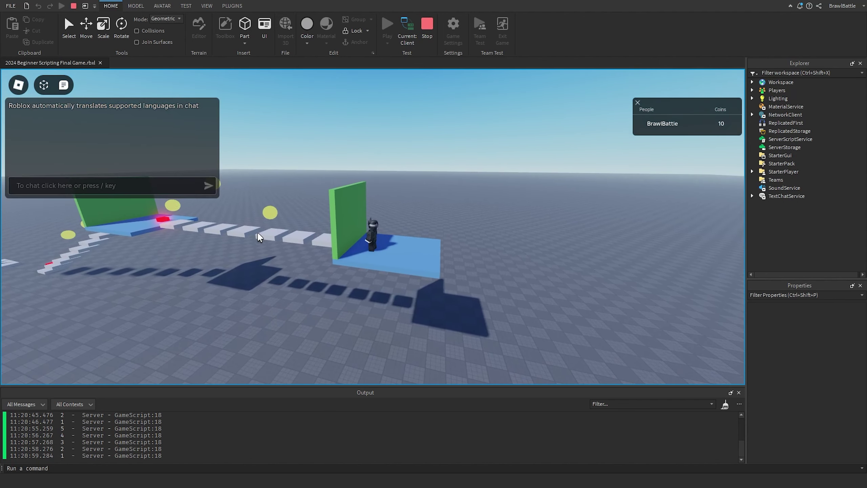
key("a")
key("s")
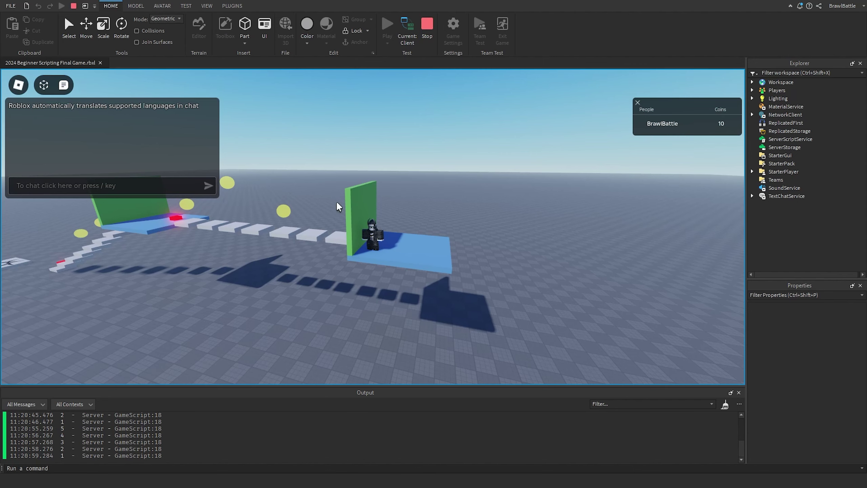
scroll(299, 233, "up", 4)
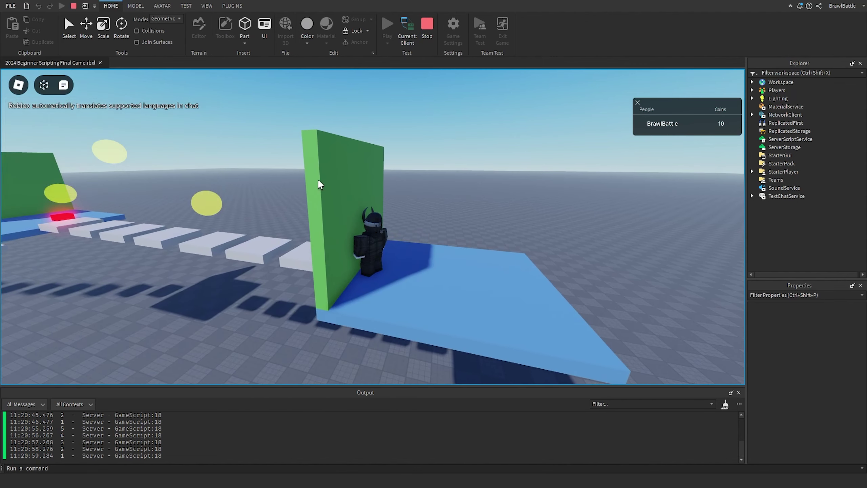
key("s")
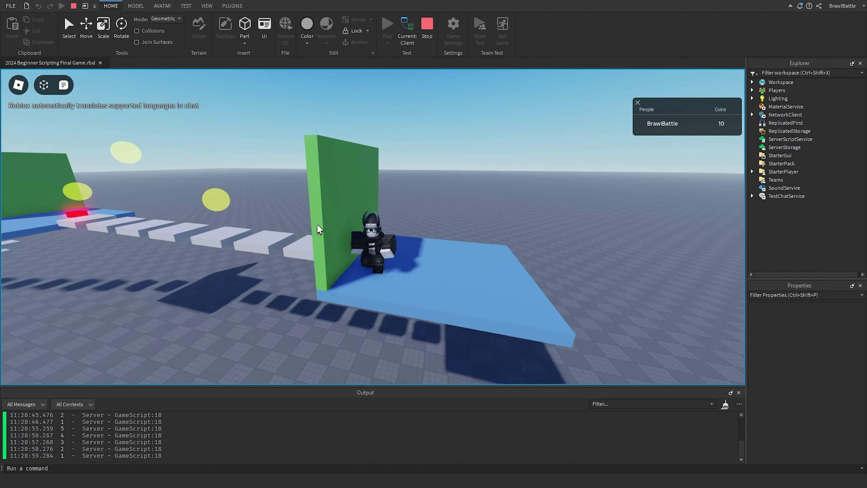
scroll(317, 224, "down", 2)
right_click_drag(317, 224, 317, 224)
scroll(317, 224, "up", 5)
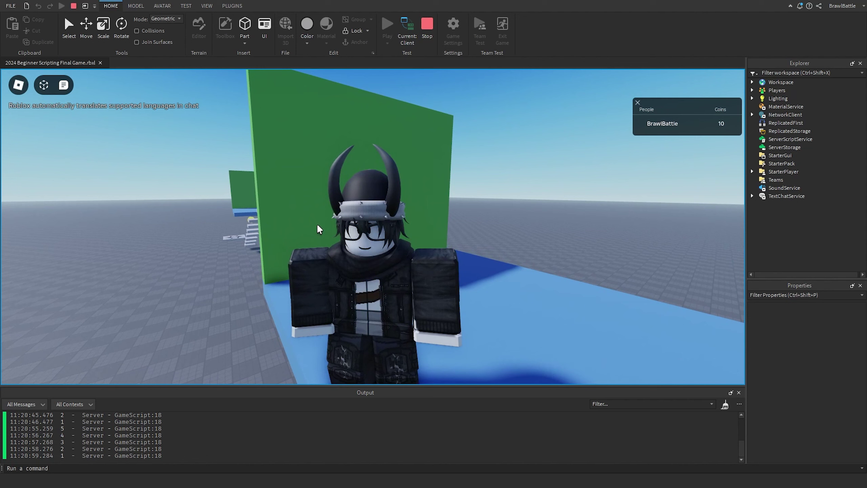
scroll(317, 224, "down", 10)
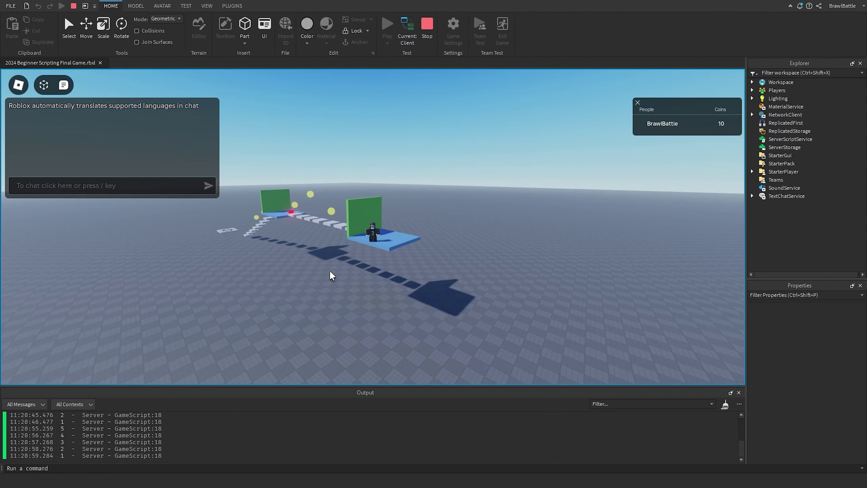
scroll(342, 270, "up", 4)
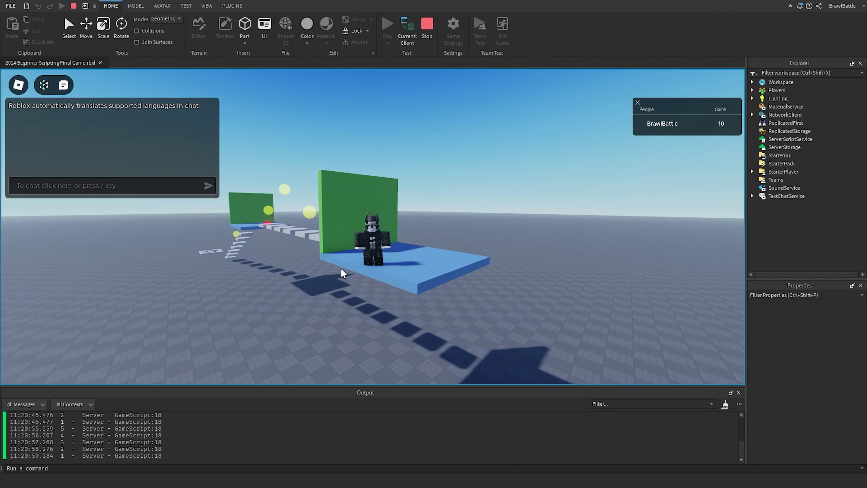
scroll(342, 273, "up", 4)
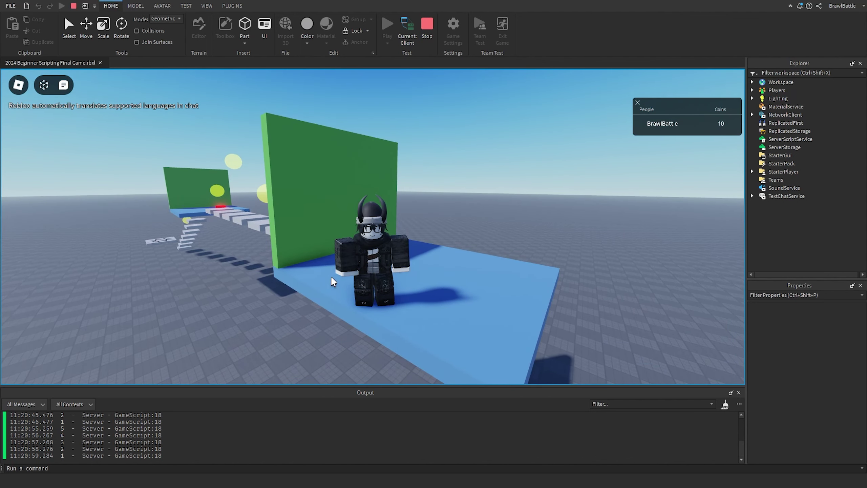
scroll(269, 313, "up", 3)
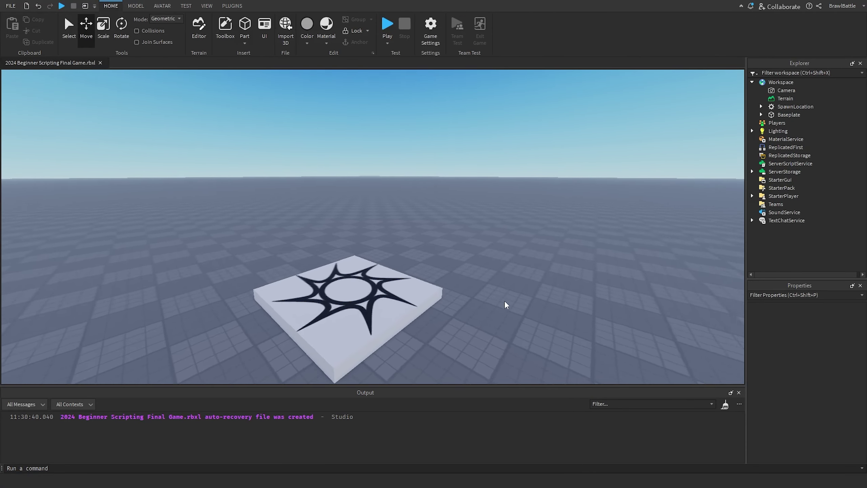
scroll(504, 300, "up", 3)
scroll(504, 300, "down", 2)
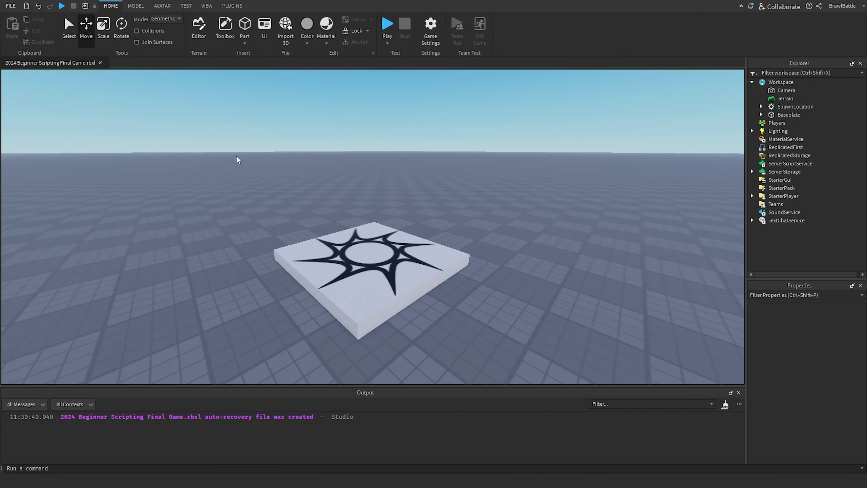
left_click(10, 6)
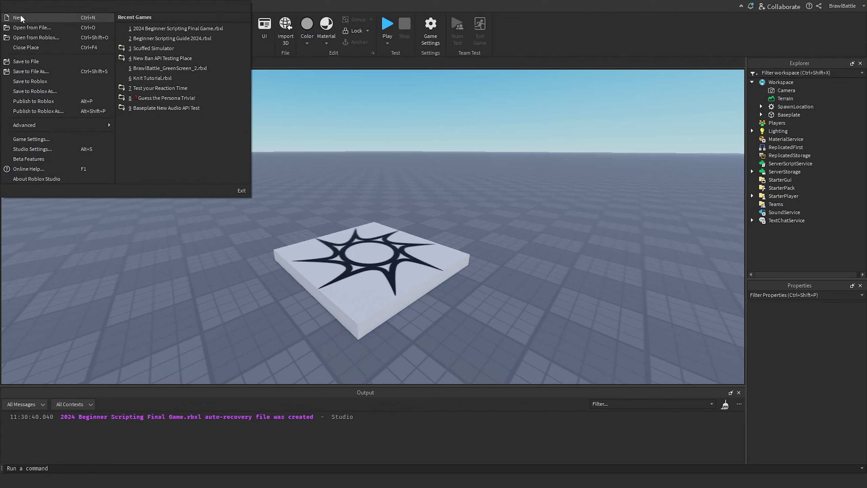
left_click(514, 326)
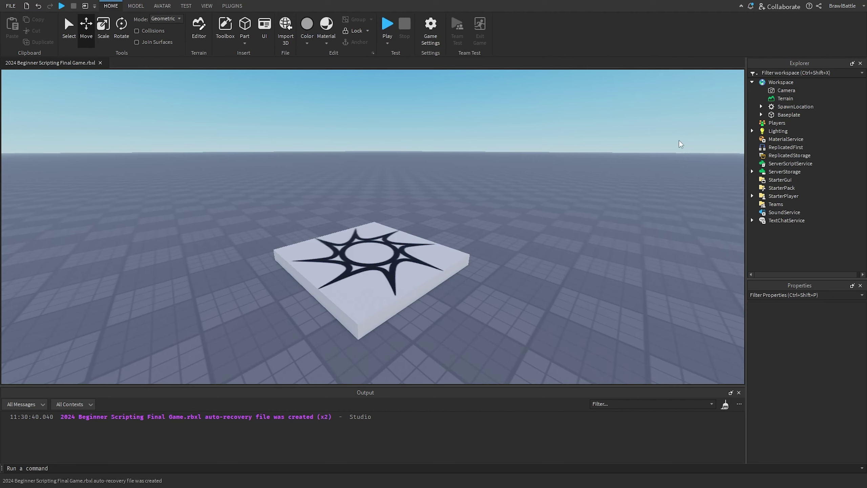
- Add a Model to the Workspace and name it MainGame
mouse_move(798, 84)
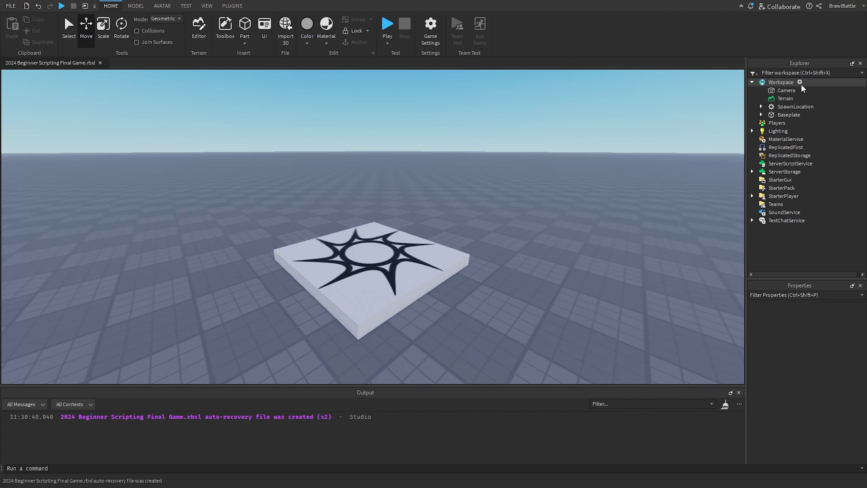
left_click(800, 82)
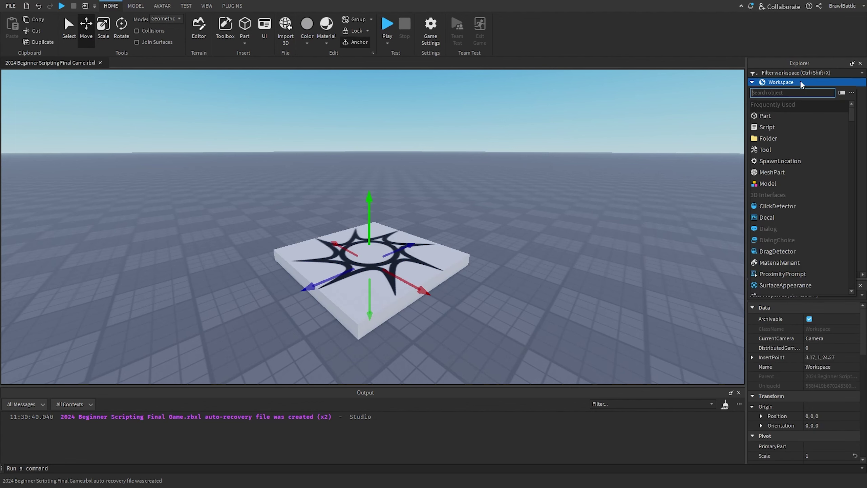
type("model")
key("Return")
left_click(788, 115)
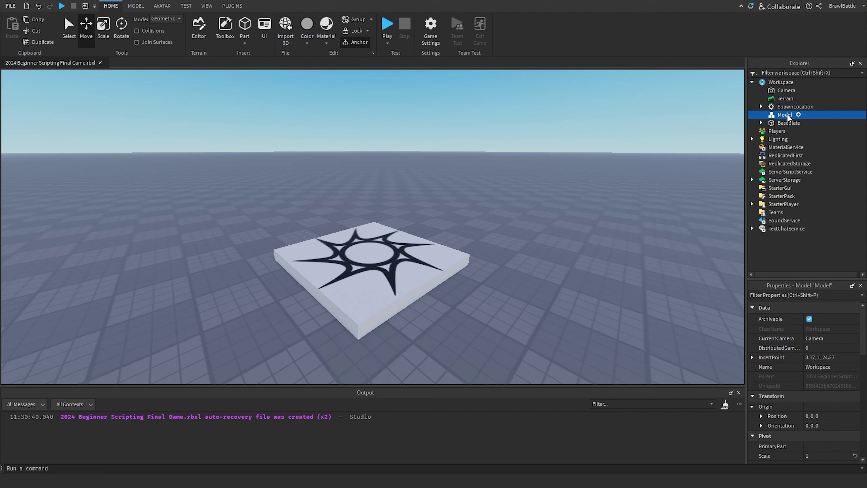
right_click(788, 117)
left_click(791, 177)
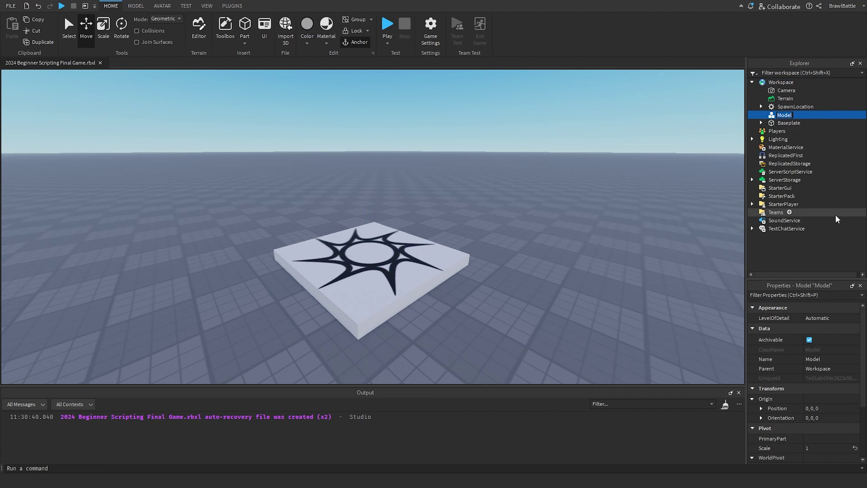
type("MainGame")
key("Return")
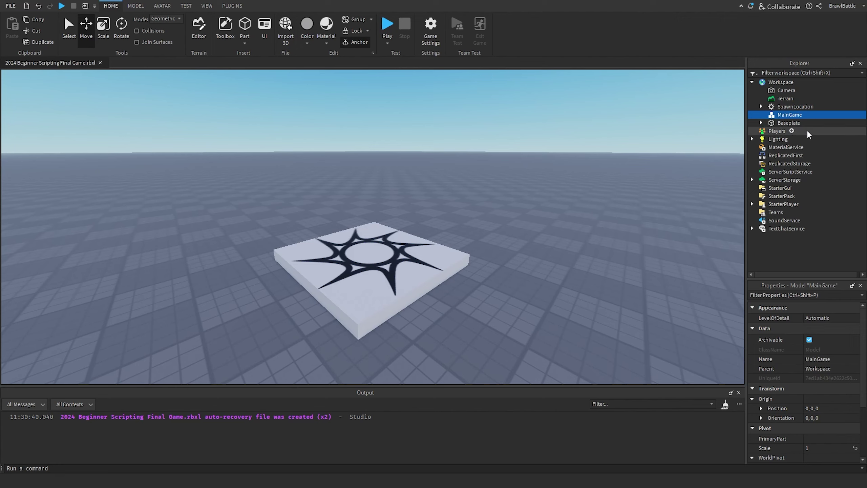
- Add a folder named Coins inside the MainGame model
left_click(809, 114)
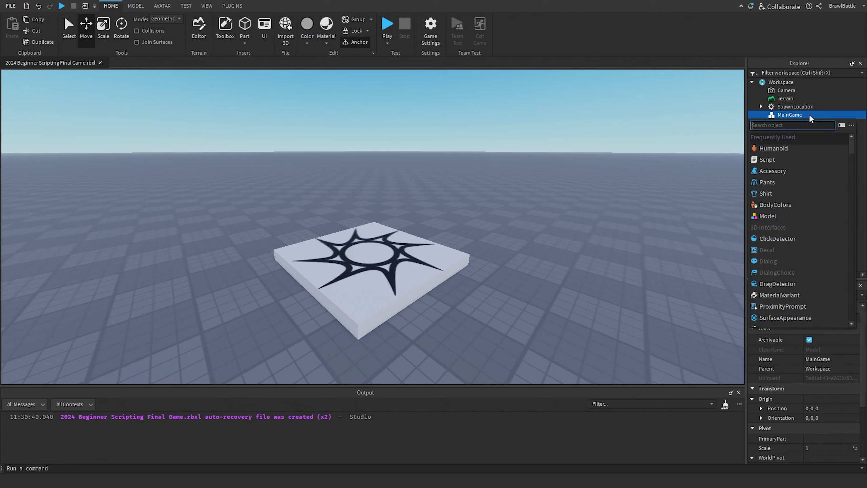
type("fold")
key("Return")
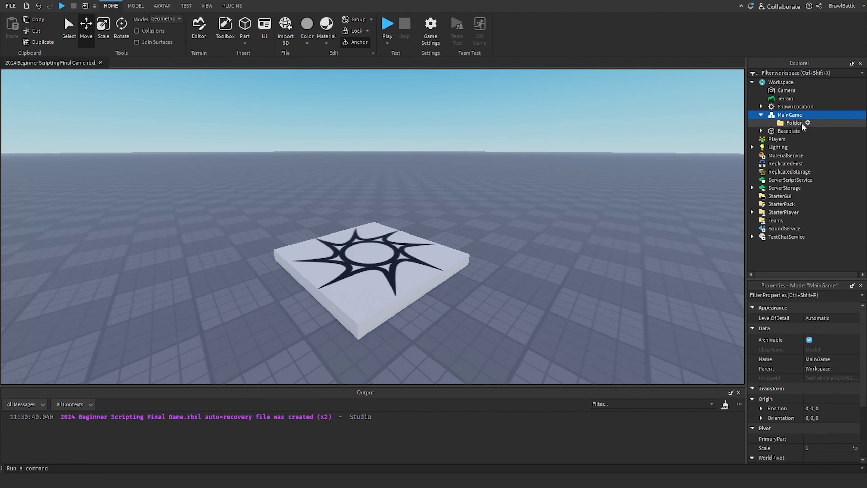
left_click(793, 123)
right_click(793, 124)
left_click(826, 190)
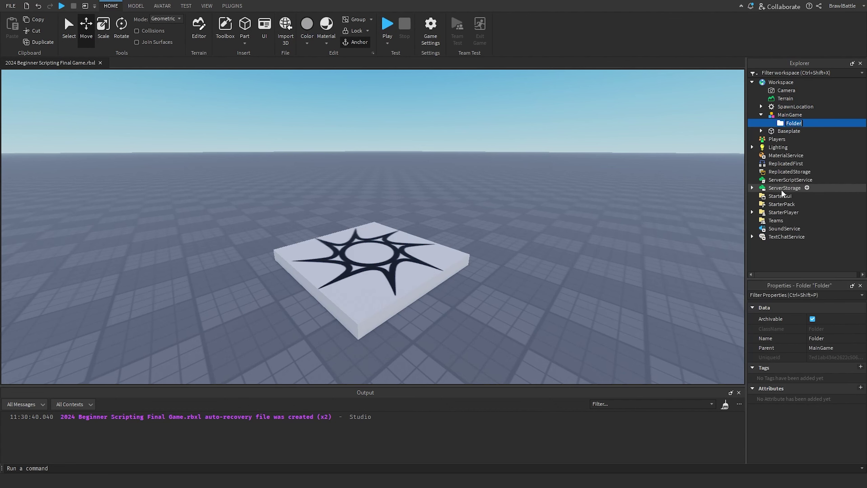
type("Coins")
key("Return")
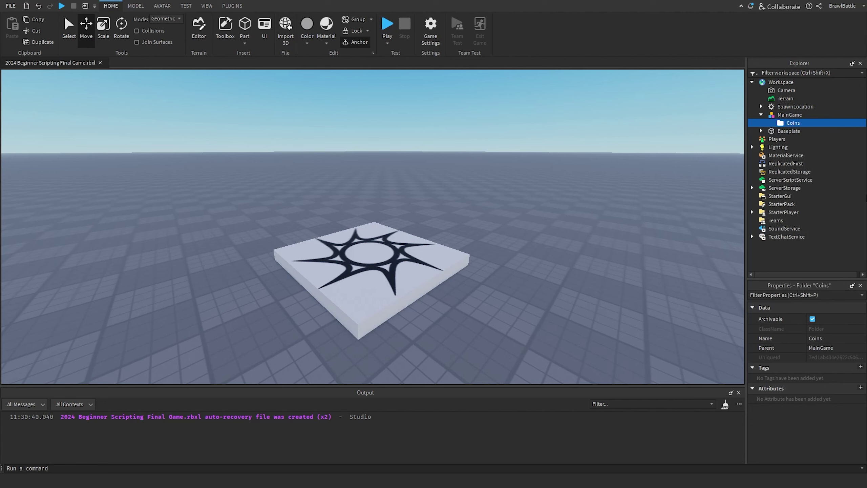
- Duplicate the Coins folder inside MainGame and name the copy Gates
right_click(792, 124)
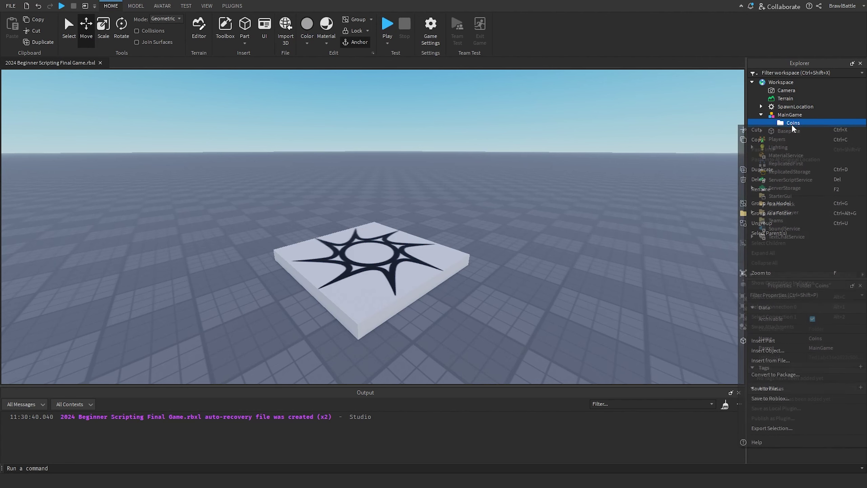
left_click(781, 170)
left_click(796, 132)
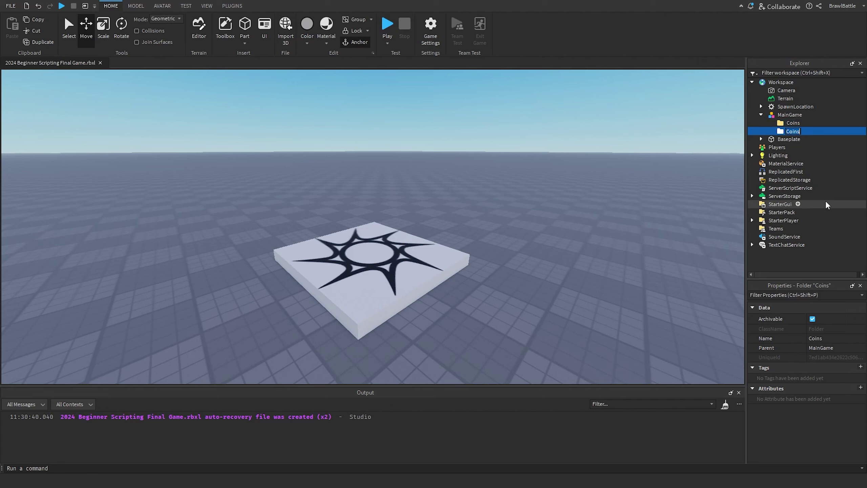
type("Gates")
key("Return")
- Duplicate the Gates folder inside MainGame and name the copy Buttons
right_click(794, 132)
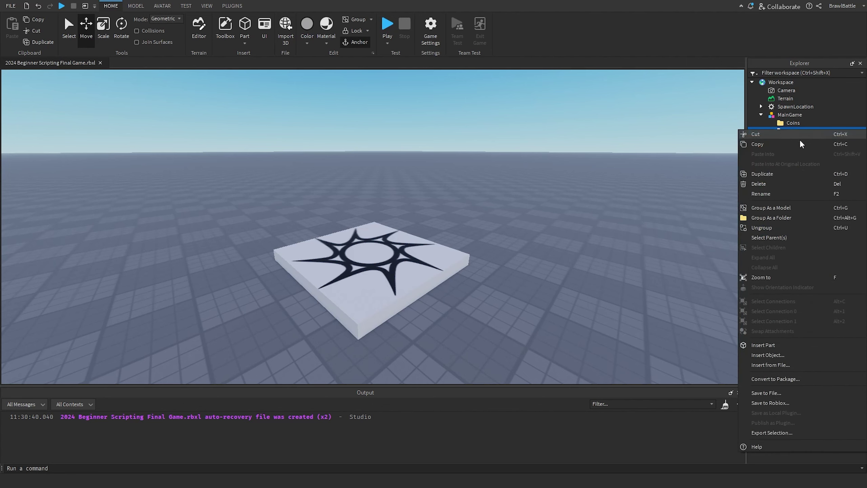
left_click(775, 174)
key("F2")
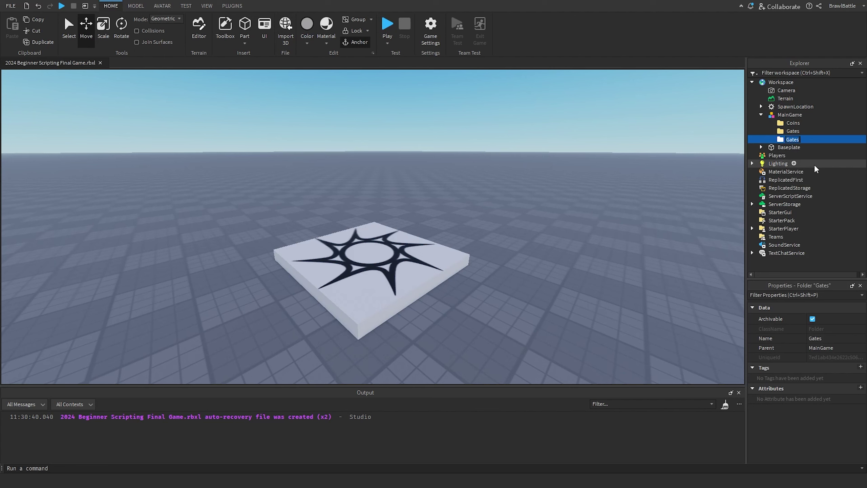
type("Buttons")
key("Return")
- Duplicate the Buttons folder inside MainGame and name the copy Stages
right_click(797, 139)
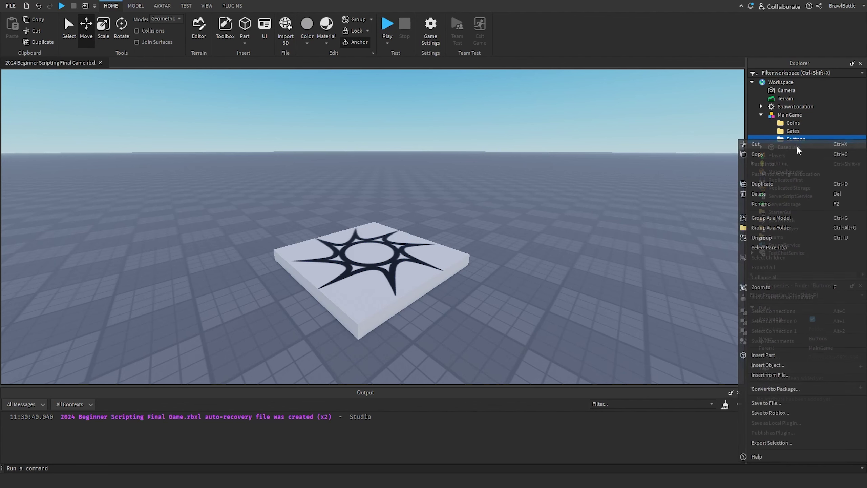
left_click(774, 184)
key("F2")
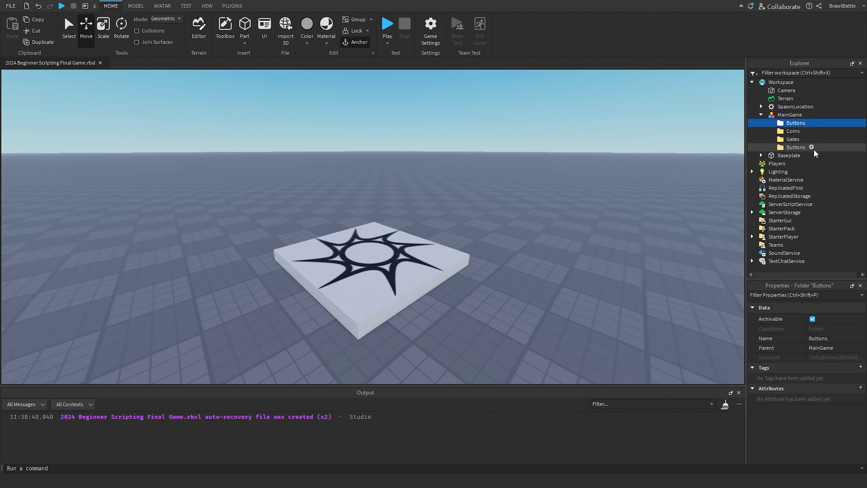
type("Stages")
key("Return")
- Insert a block part on the baseplate beside the spawn location
scroll(593, 230, "up", 5)
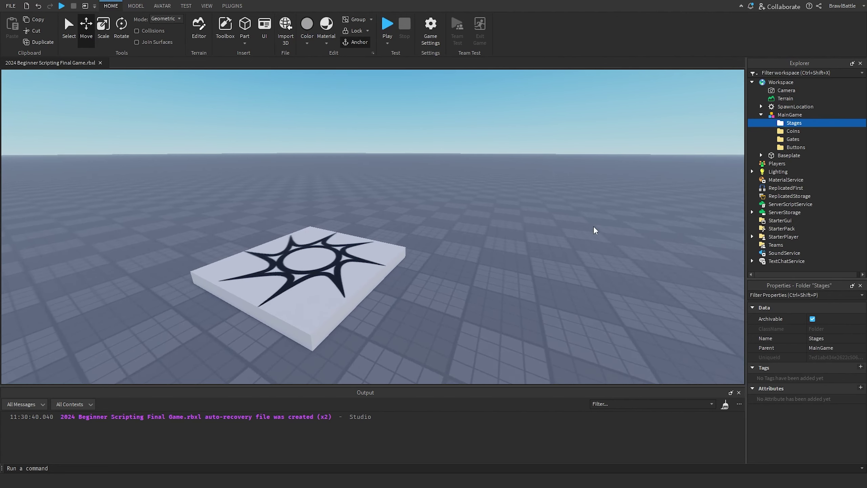
scroll(594, 230, "up", 8)
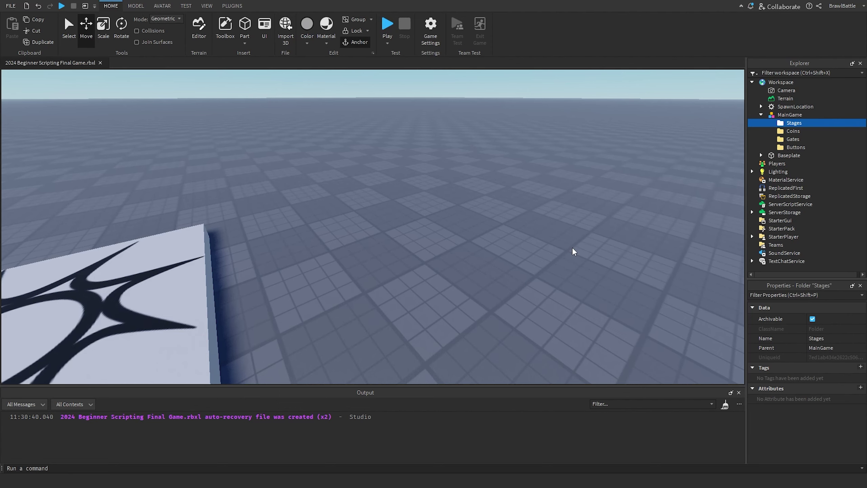
right_click_drag(425, 221, 400, 186)
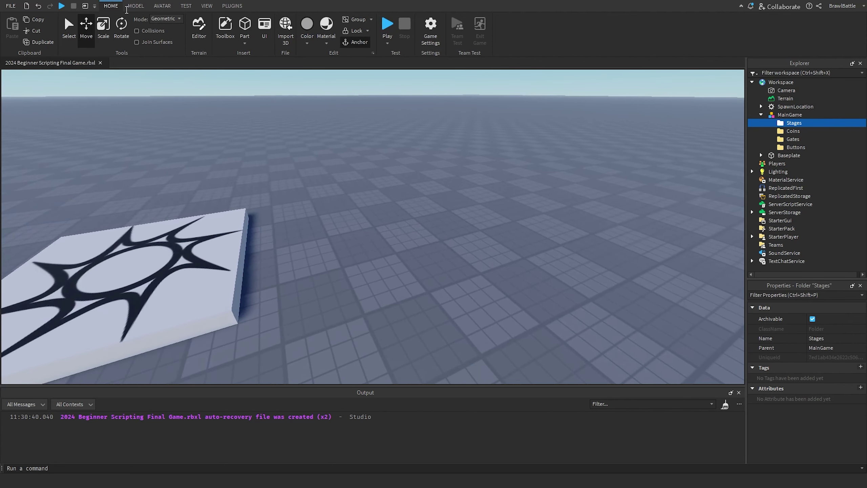
right_click_drag(295, 95, 307, 109)
left_click(245, 26)
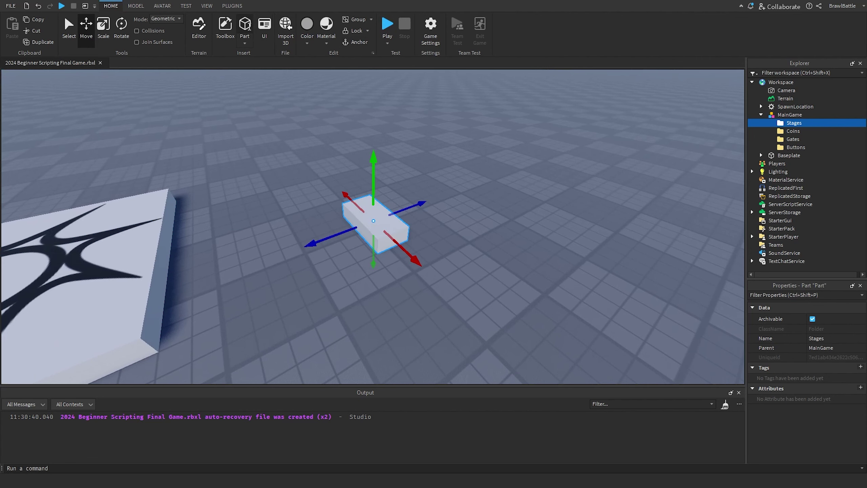
right_click_drag(424, 204, 435, 211)
key("s")
key("d")
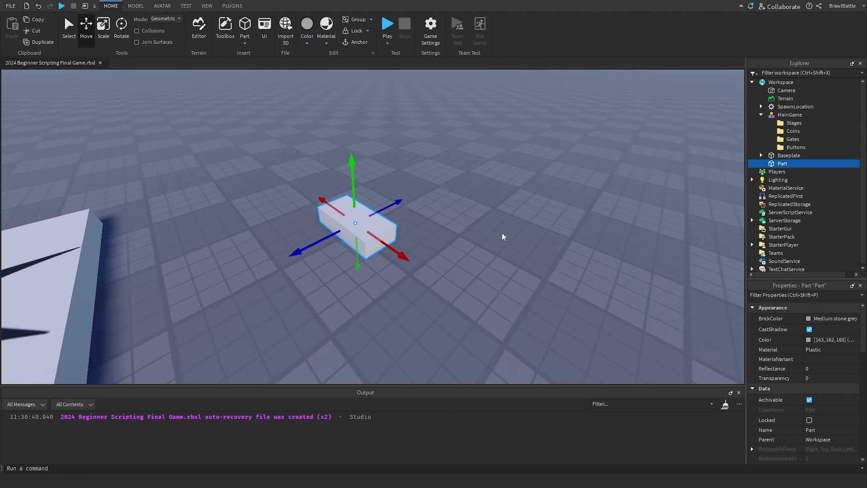
key("w")
key("a")
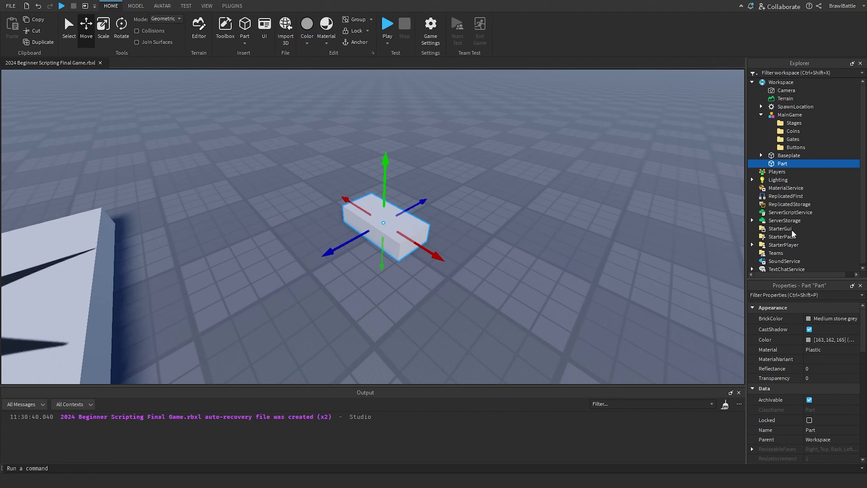
- Rename the new part Stage1 and anchor it
left_click(783, 164)
type("Stage1")
key("Return")
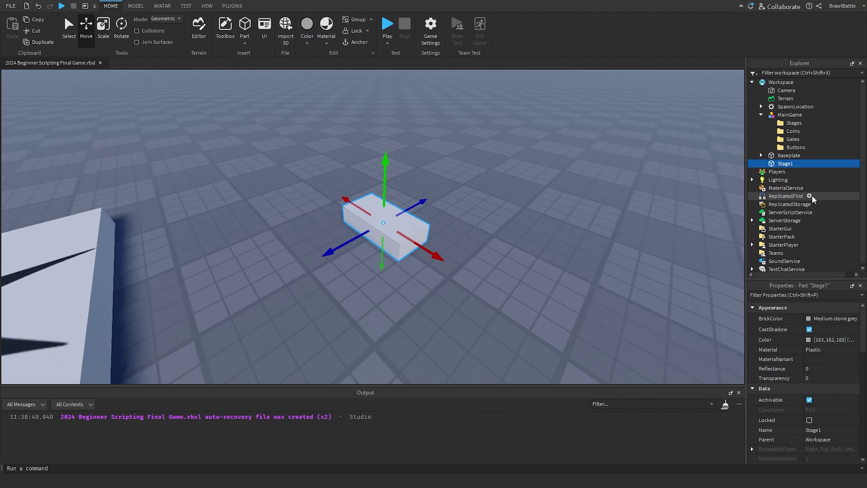
scroll(777, 351, "down", 8)
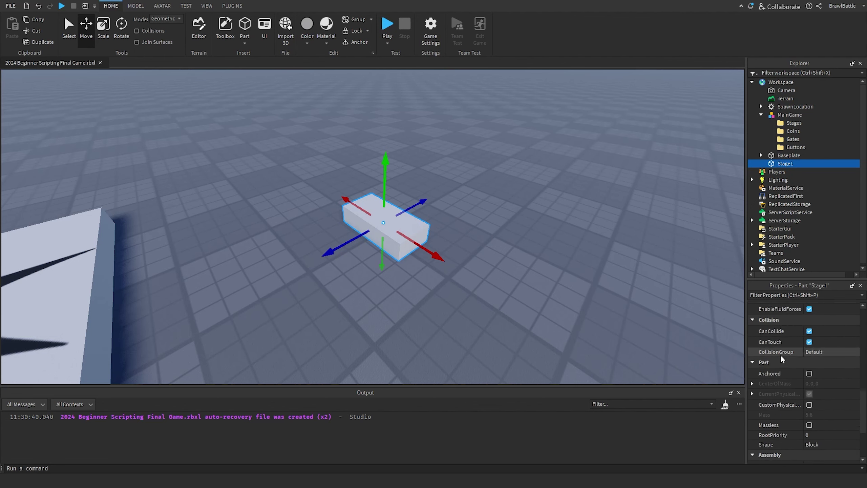
left_click(809, 343)
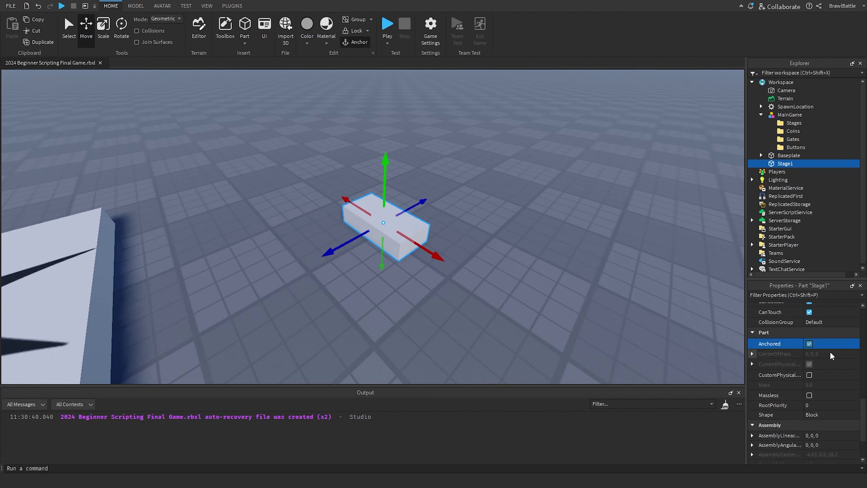
- Set the Stage1 part's BrickColor to Really red and its material to Neon
scroll(830, 352, "up", 8)
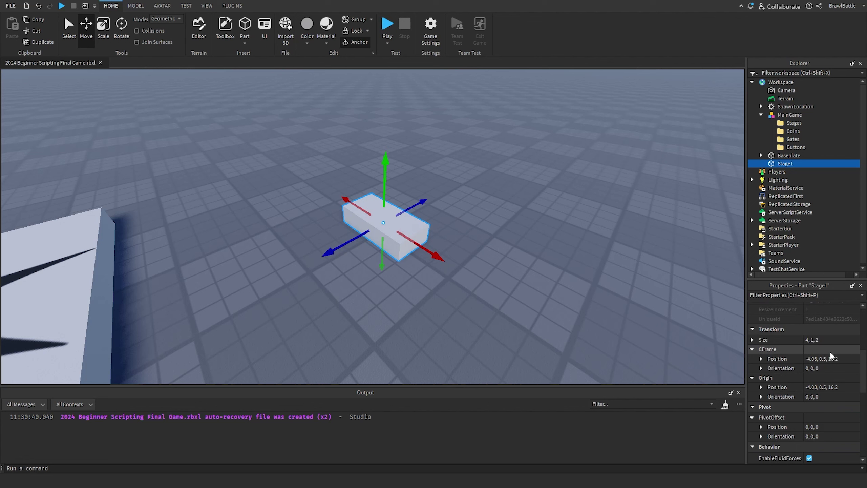
left_click(807, 319)
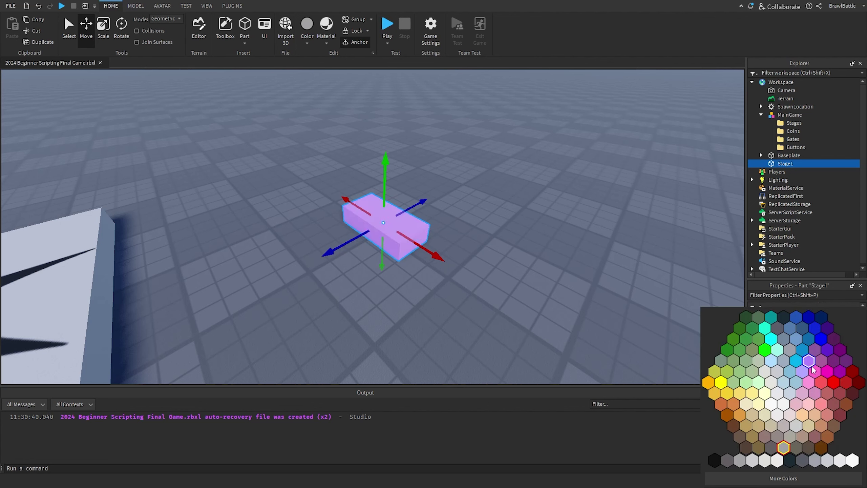
left_click(835, 383)
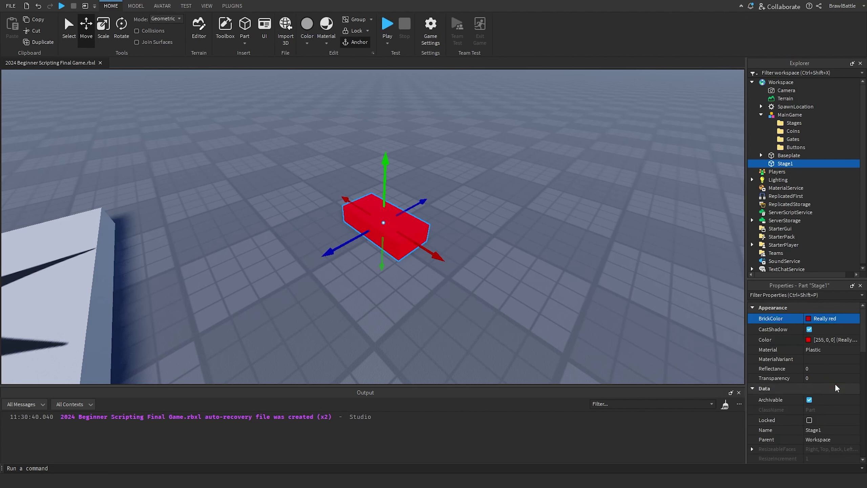
left_click(828, 350)
scroll(831, 382, "down", 1)
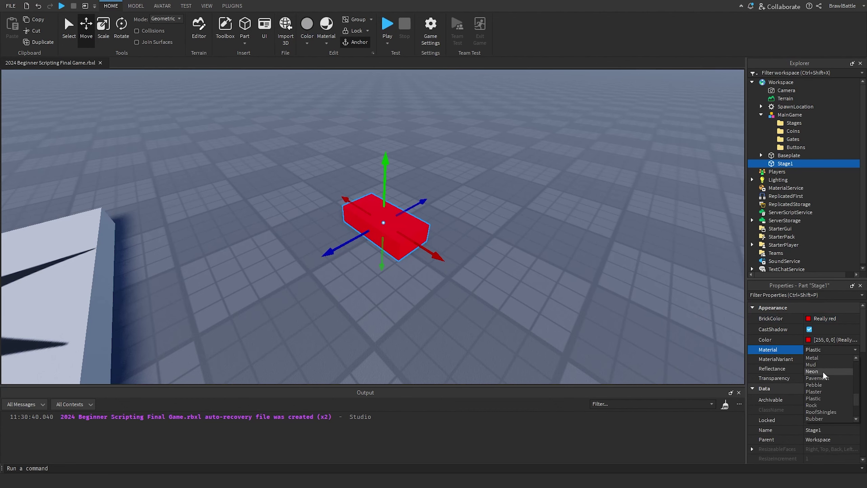
left_click(823, 372)
right_click_drag(444, 276, 445, 275)
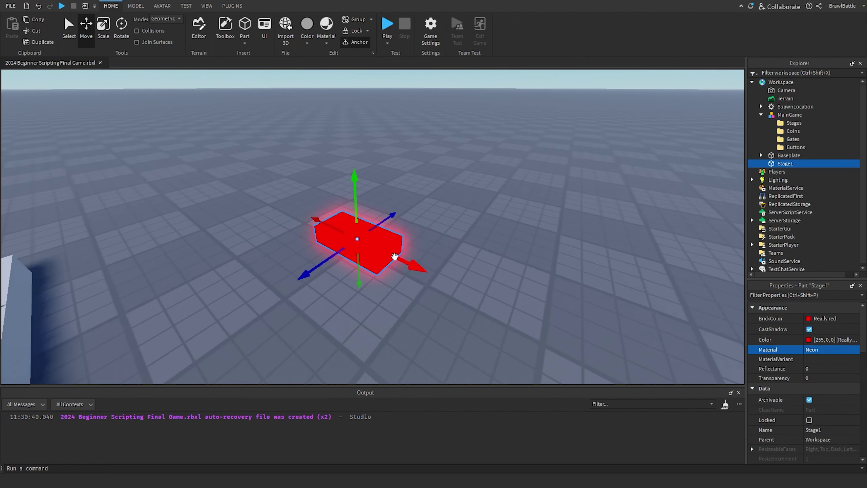
- Scale the red Stage1 part into a small, roughly square button and move it into the Buttons folder
left_click(104, 29)
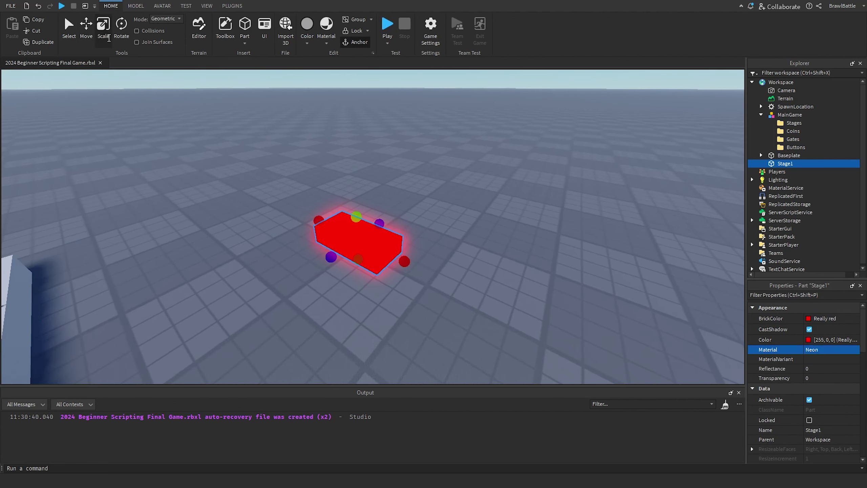
left_click_drag(406, 261, 382, 256)
left_click(408, 287)
key("s")
right_click_drag(408, 287, 408, 288)
left_click_drag(387, 227, 348, 220)
key("w")
right_click_drag(417, 247, 415, 247)
key("e")
left_click_drag(788, 164, 806, 152)
scroll(556, 252, "down", 5)
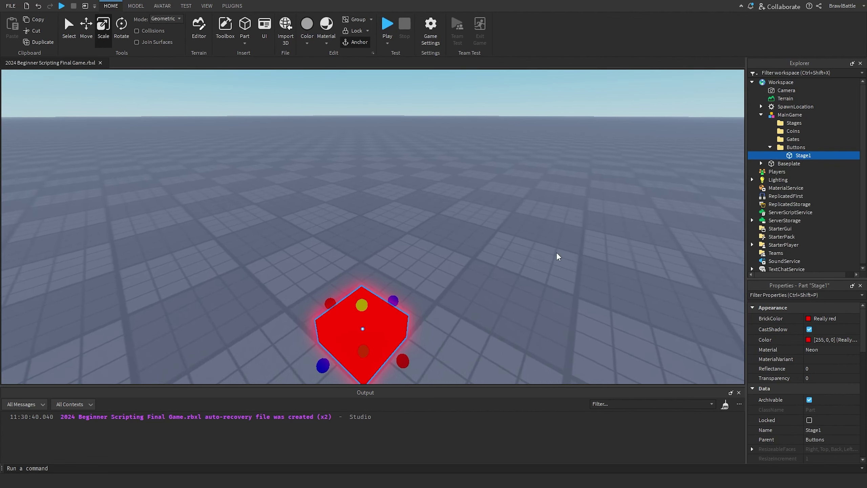
- Insert a block part on the baseplate beside the red button and name it Stage1
key("s")
key("q")
right_click_drag(534, 239, 546, 223)
key("d")
right_click_drag(345, 117, 346, 116)
key("w")
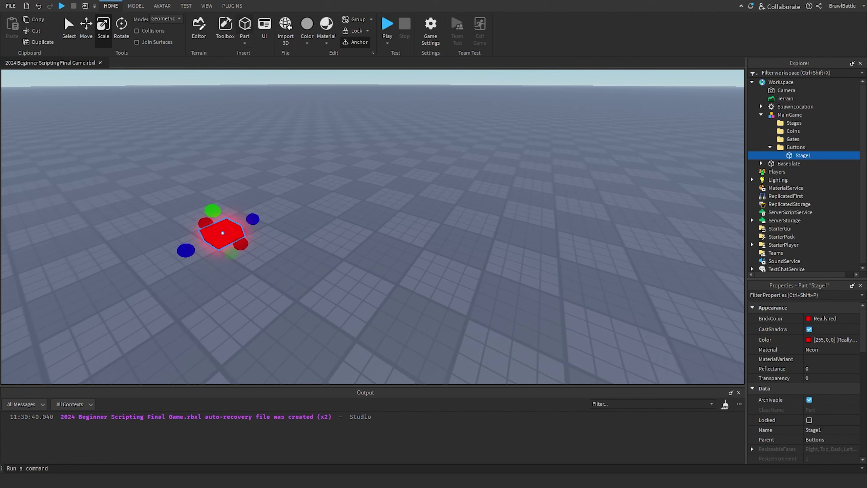
left_click(248, 27)
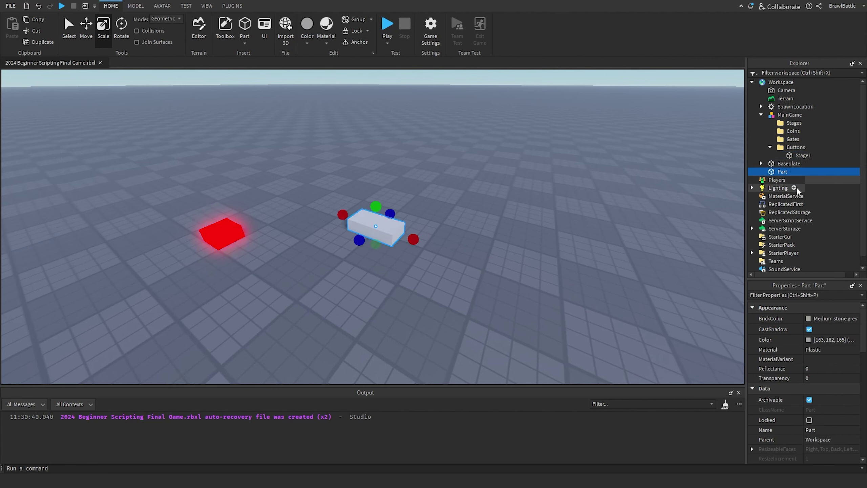
type("Stage1")
key("Return")
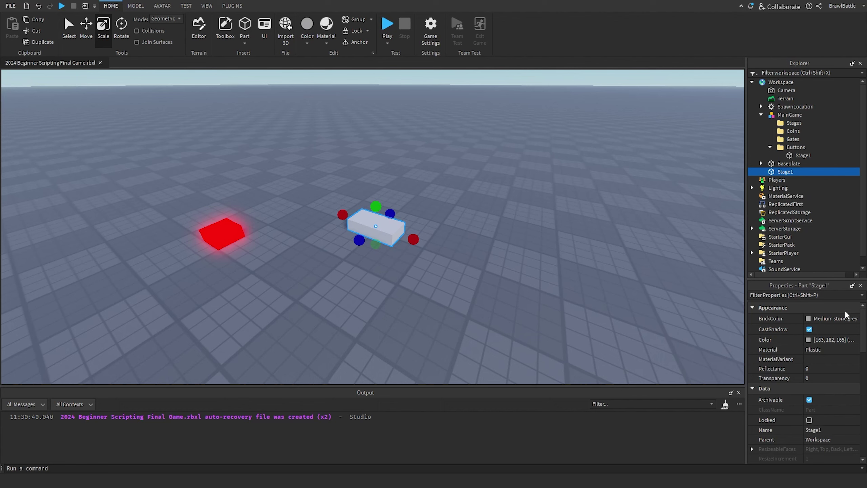
- Set the new Stage1 part's BrickColor to a green shade and anchor it
left_click(809, 319)
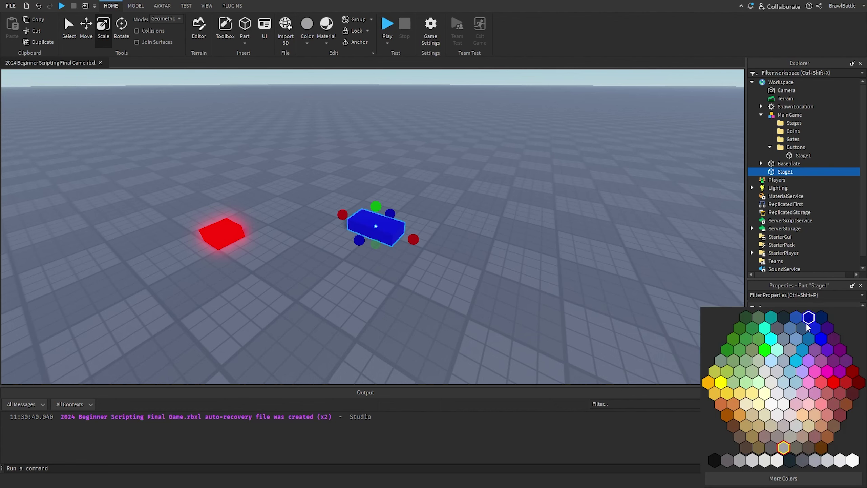
left_click(740, 342)
scroll(822, 366, "down", 5)
scroll(822, 367, "up", 2)
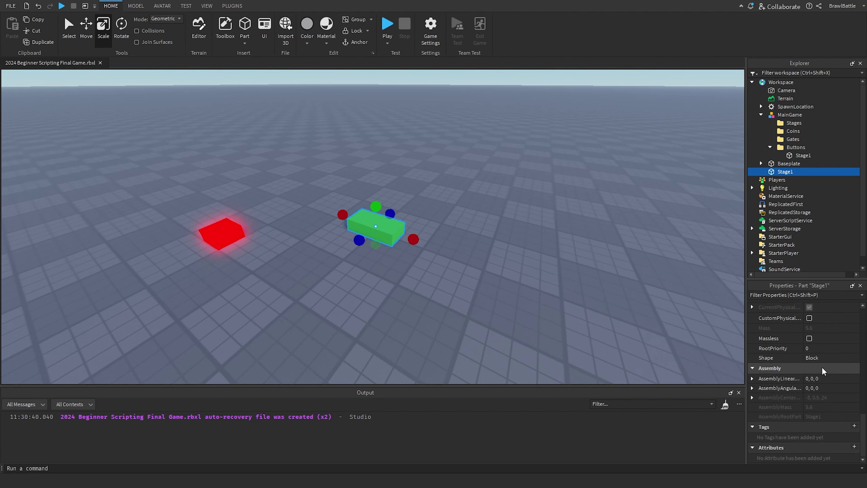
scroll(821, 367, "down", 2)
left_click(809, 376)
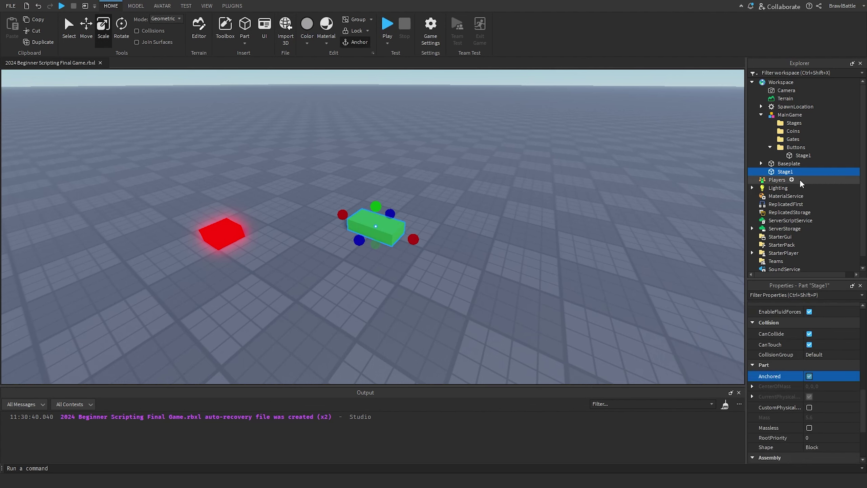
- Stretch the green Stage1 part into a wide, tall gate wall and move it into the Gates folder
left_click_drag(414, 239, 528, 276)
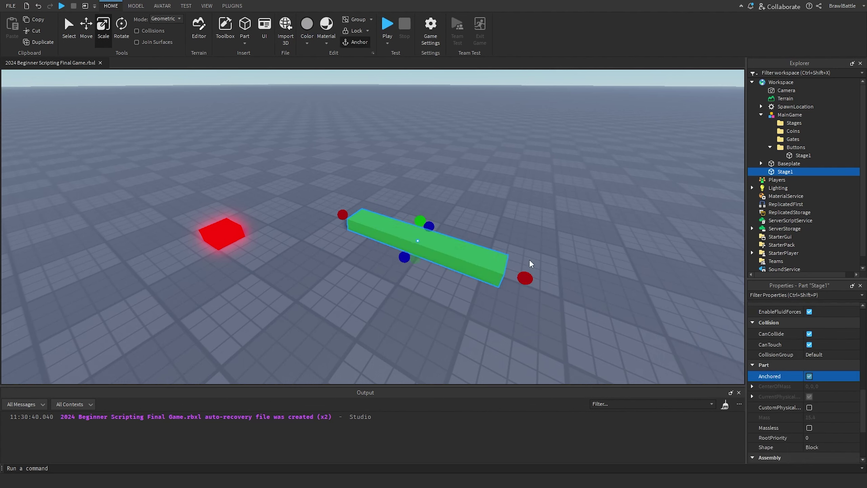
left_click_drag(420, 221, 420, 187)
right_click_drag(420, 187, 421, 174)
left_click_drag(420, 187, 432, 65)
scroll(552, 279, "down", 2)
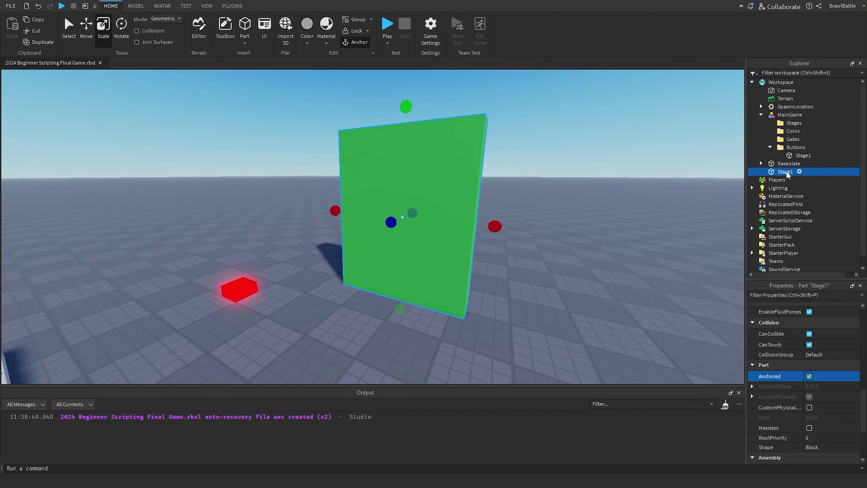
left_click_drag(785, 171, 792, 139)
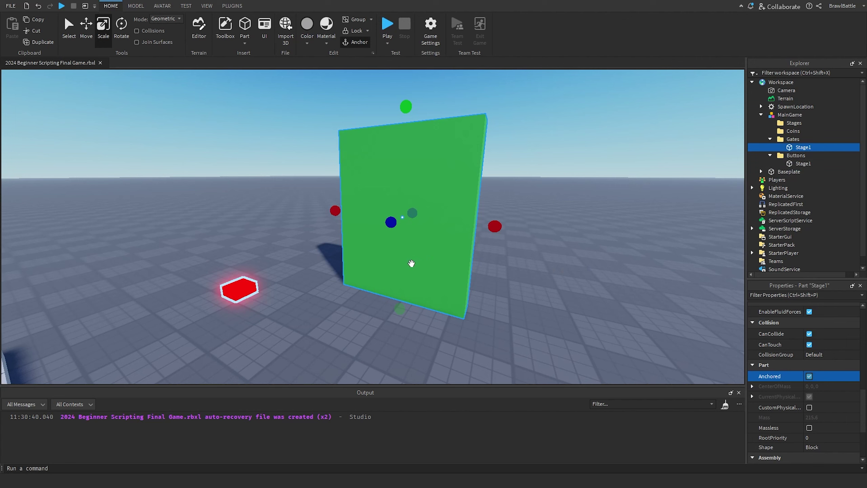
- Reposition the MainGame model, with its gate and button, to about 30.5, 7, 32.5
scroll(412, 263, "down", 2)
left_click(633, 261)
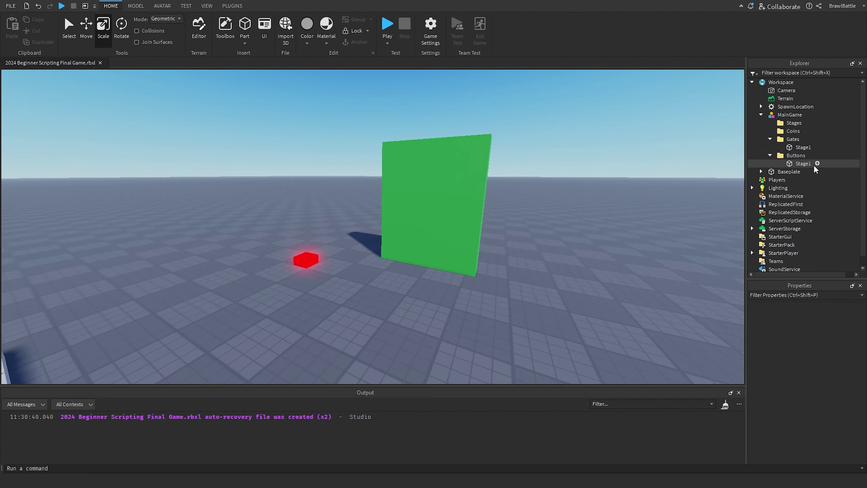
right_click_drag(490, 240, 488, 240)
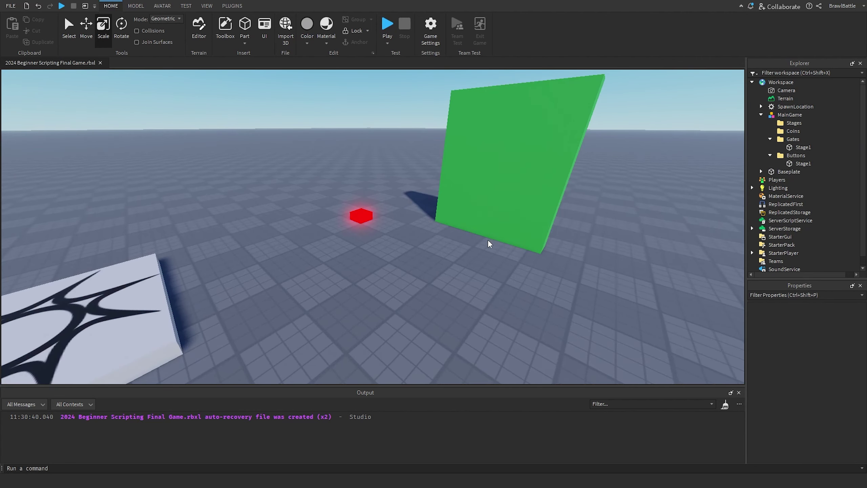
scroll(488, 240, "down", 3)
left_click_drag(488, 240, 334, 188)
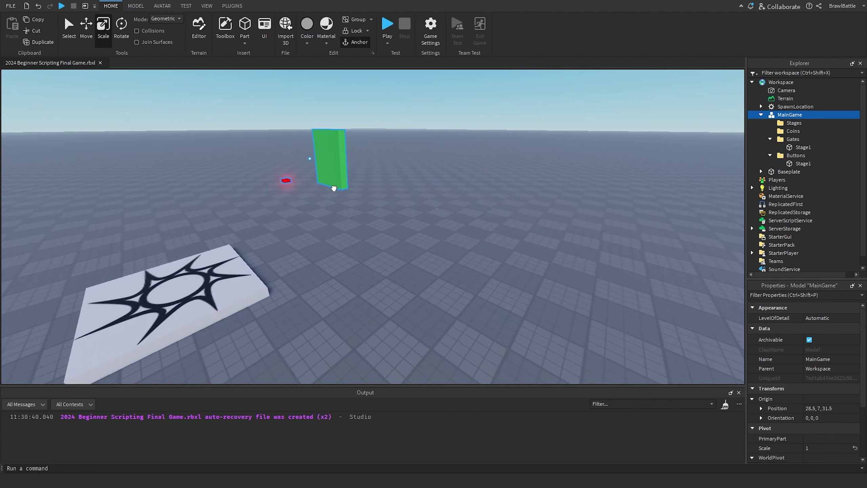
scroll(393, 240, "up", 3)
right_click_drag(402, 240, 371, 171)
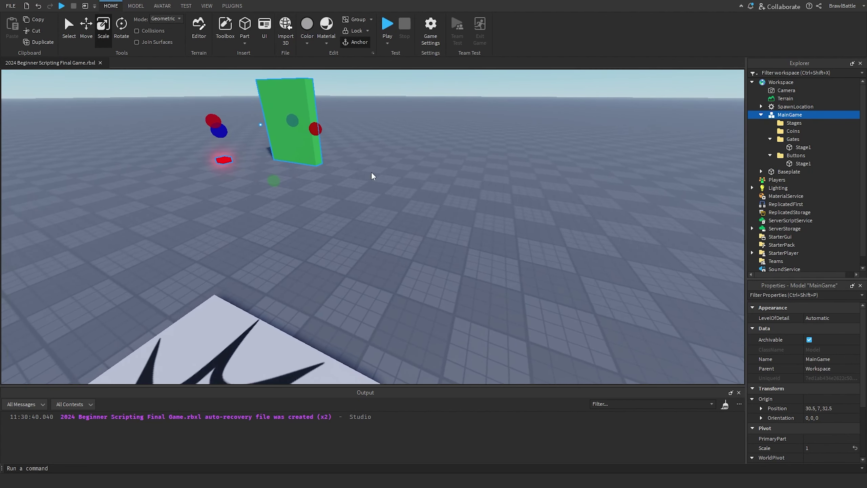
- Insert a block part on the baseplate next to the spawn location
left_click(244, 22)
right_click_drag(423, 206, 421, 214)
scroll(421, 206, "up", 2)
- Stretch the new grey part into a flat, roughly square platform and anchor it
left_click_drag(411, 203, 428, 210)
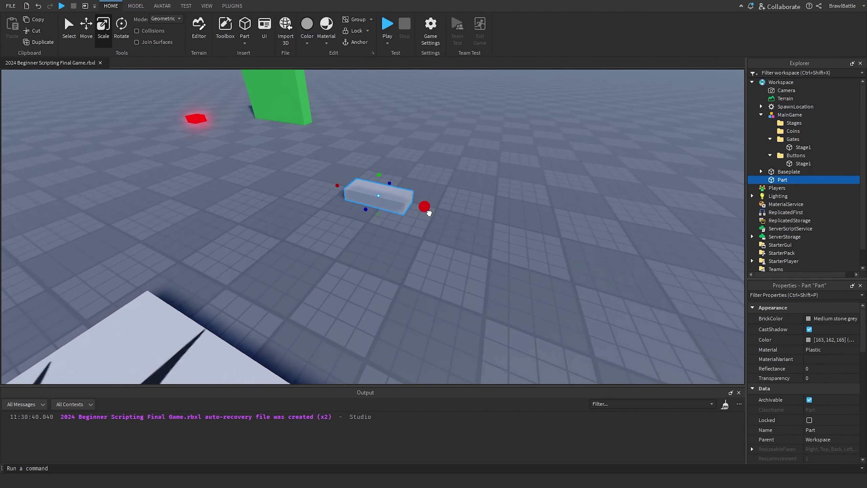
left_click_drag(391, 181, 407, 163)
right_click_drag(445, 230, 445, 226)
left_click_drag(457, 213, 459, 217)
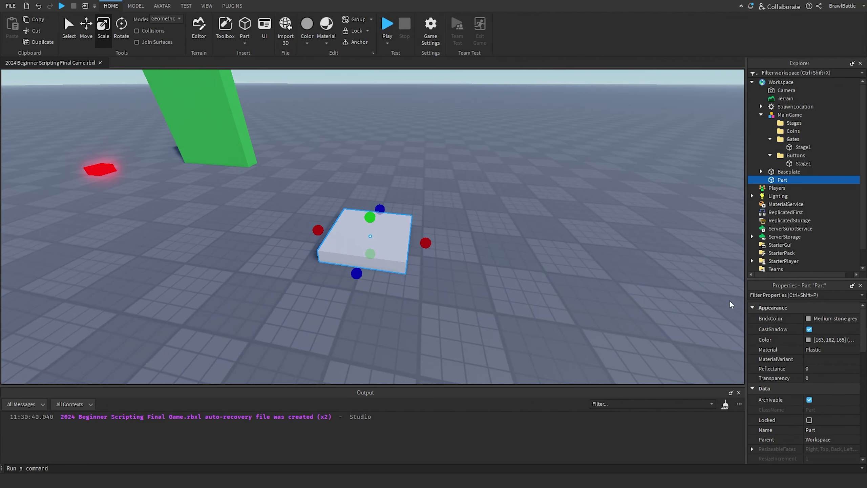
scroll(797, 349, "down", 8)
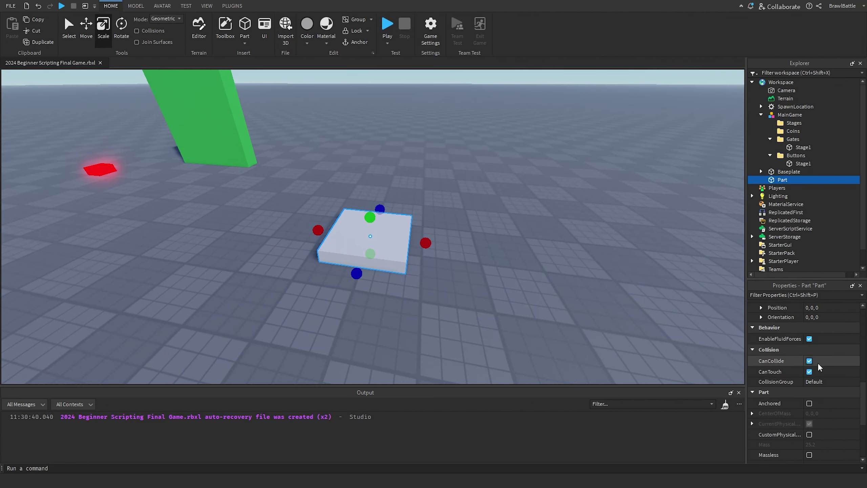
scroll(810, 349, "up", 8)
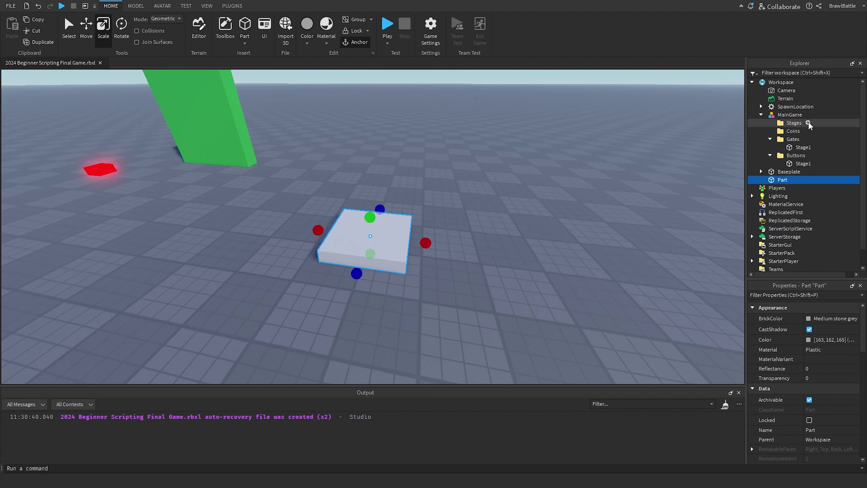
- Add a model named Stage1 to the Stages folder and move the grey platform part into it
left_click(808, 123)
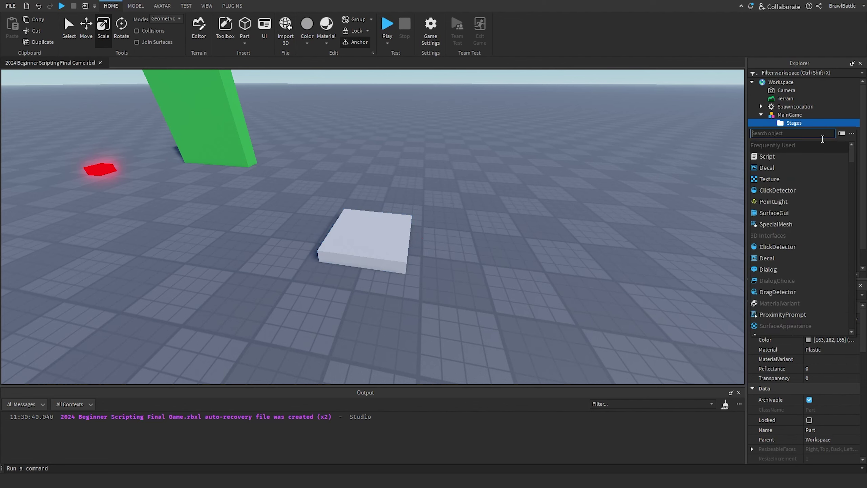
type("mode")
left_click(835, 146)
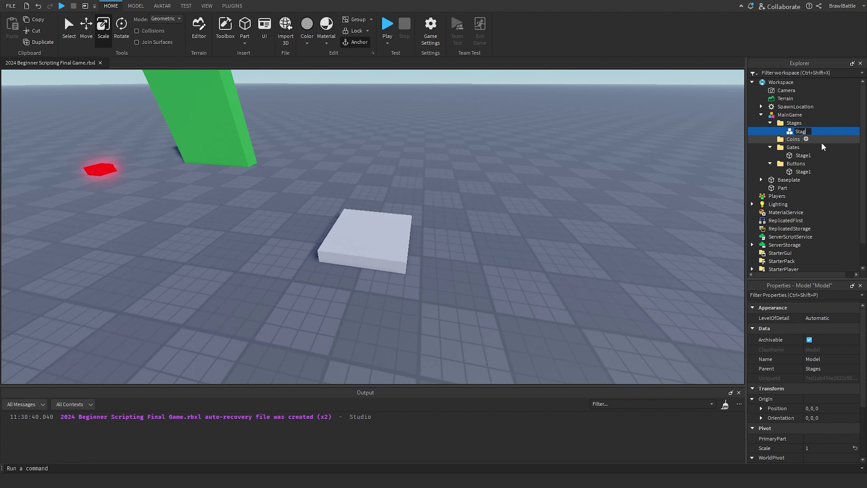
key("Return")
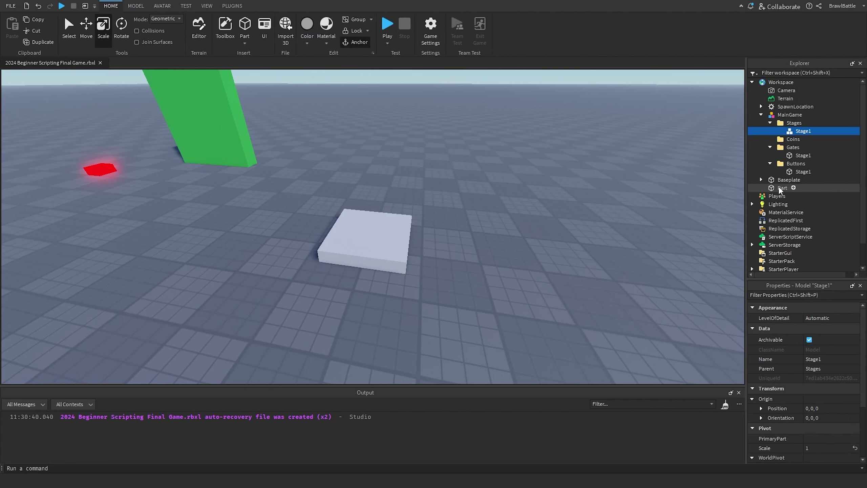
left_click_drag(780, 190, 802, 130)
- Duplicate the platform and place the copy farther from the spawn and slightly higher as the second jump
key("f")
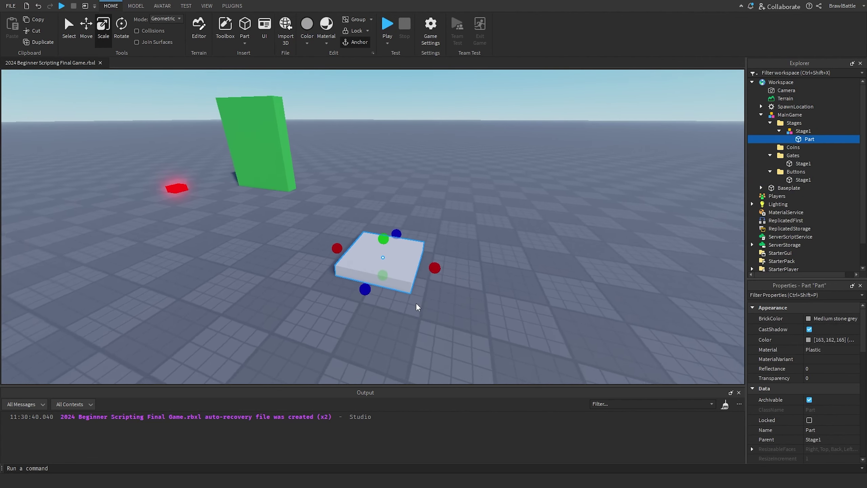
key("d")
right_click_drag(416, 302, 424, 257)
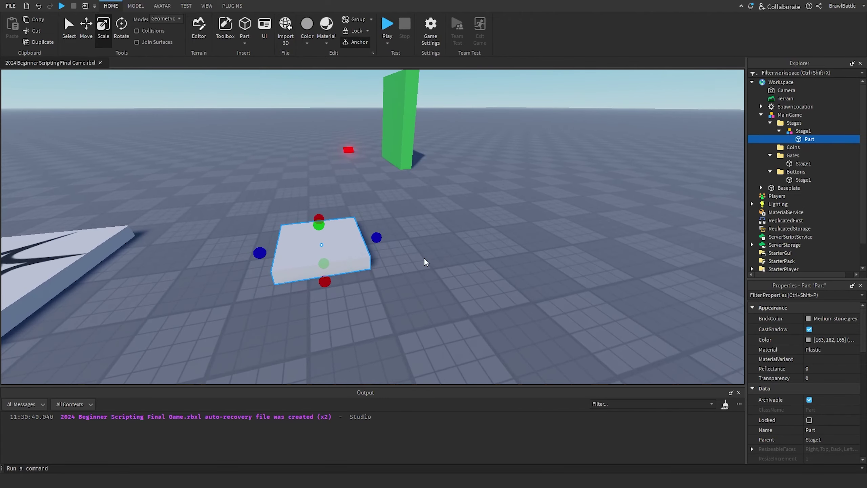
key("ctrl+d")
left_click(86, 43)
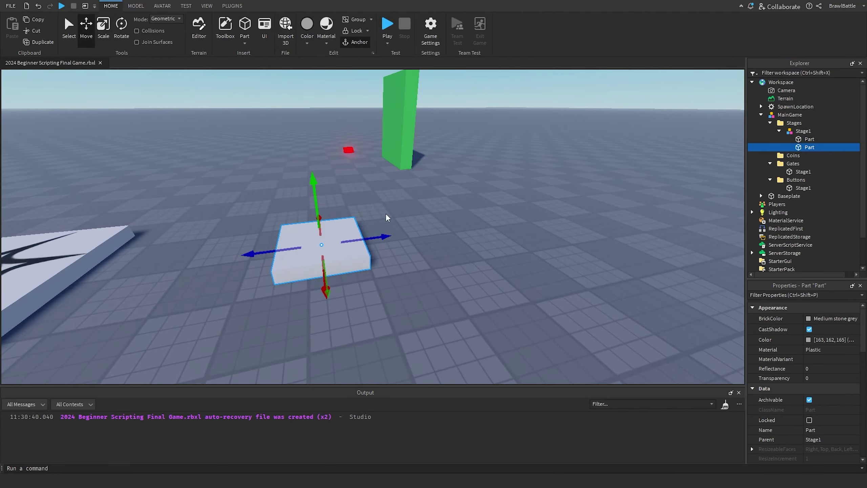
left_click_drag(386, 235, 475, 224)
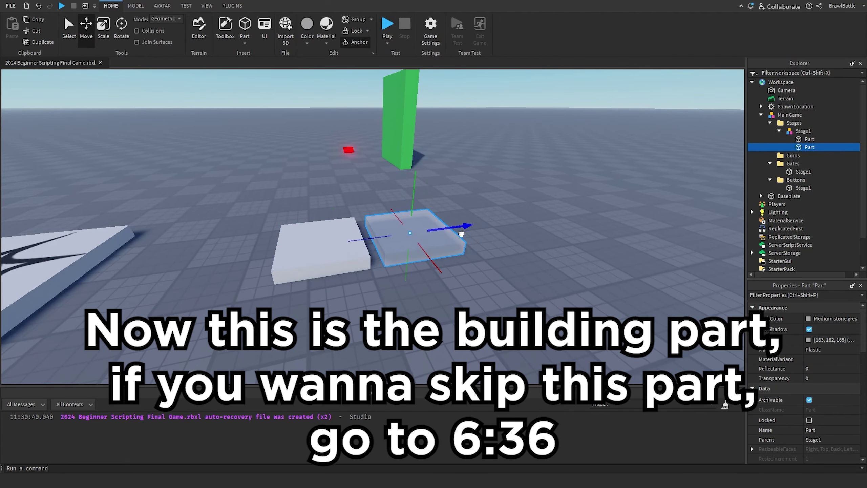
left_click_drag(414, 197, 410, 167)
left_click_drag(361, 201, 374, 201)
- Duplicate the second platform and place the copy one jump farther along and higher
key("s")
right_click_drag(401, 274, 398, 271)
key("d")
key("ctrl+d")
left_click_drag(344, 182, 355, 135)
left_click_drag(297, 175, 399, 176)
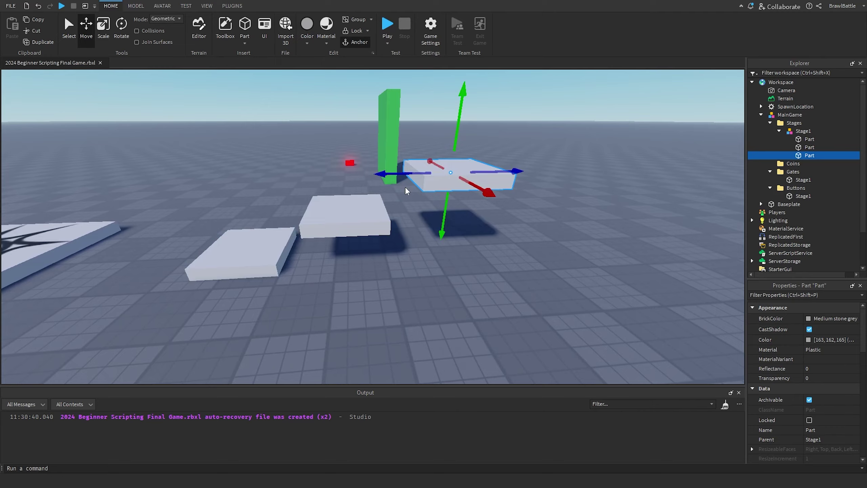
- Duplicate all three platforms together and place the copies beyond and above the originals to continue the rising path
right_click_drag(405, 187, 372, 273)
key("a")
left_click(810, 147, "ctrl")
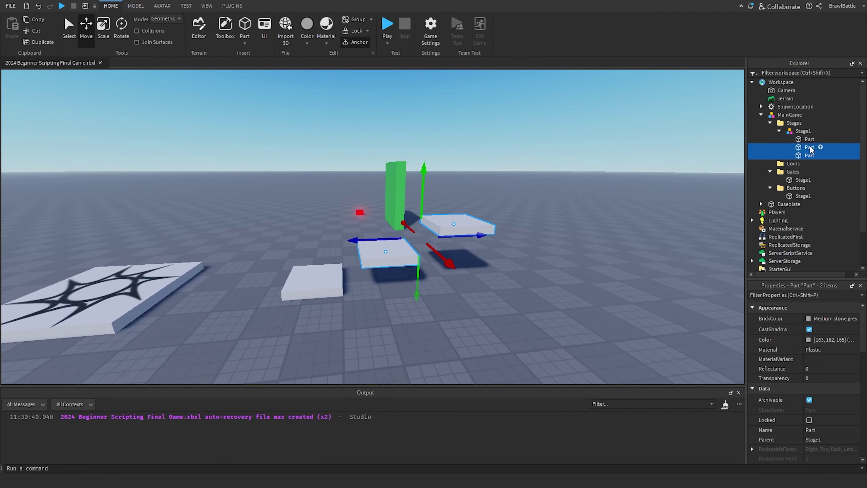
left_click(810, 139, "ctrl")
key("d")
right_click_drag(465, 283, 426, 272)
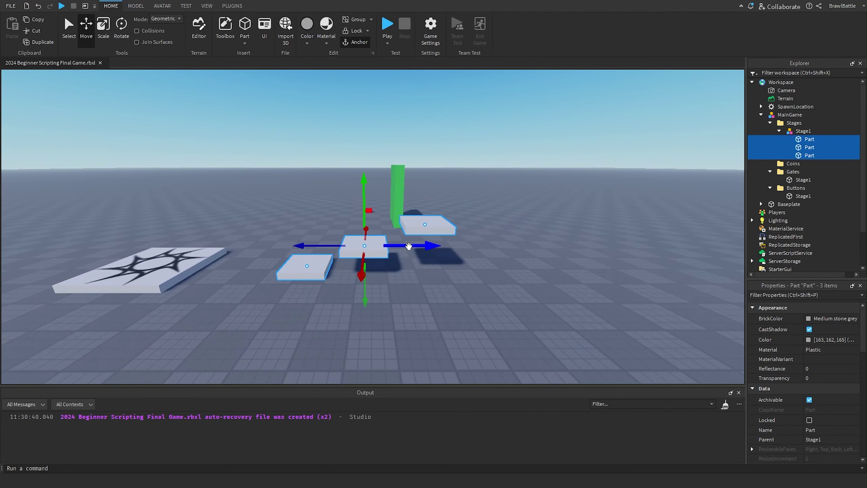
key("ctrl+d")
left_click_drag(408, 246, 561, 248)
right_click_drag(561, 248, 494, 209)
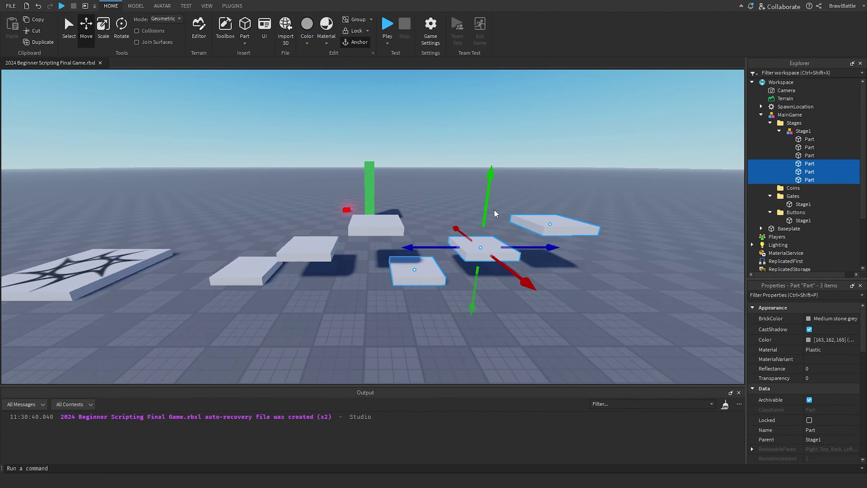
left_click_drag(495, 211, 490, 137)
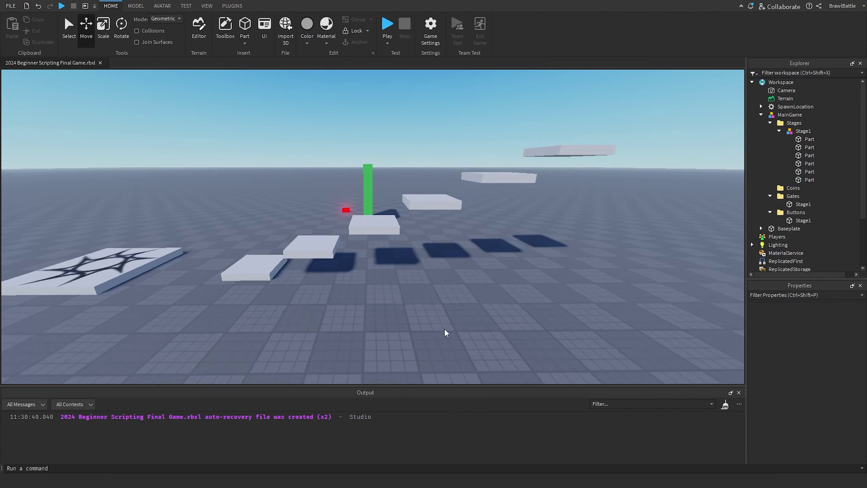
- Duplicate the highest, farthest platform of the path and place the copy directly against its far edge
scroll(445, 330, "up", 3)
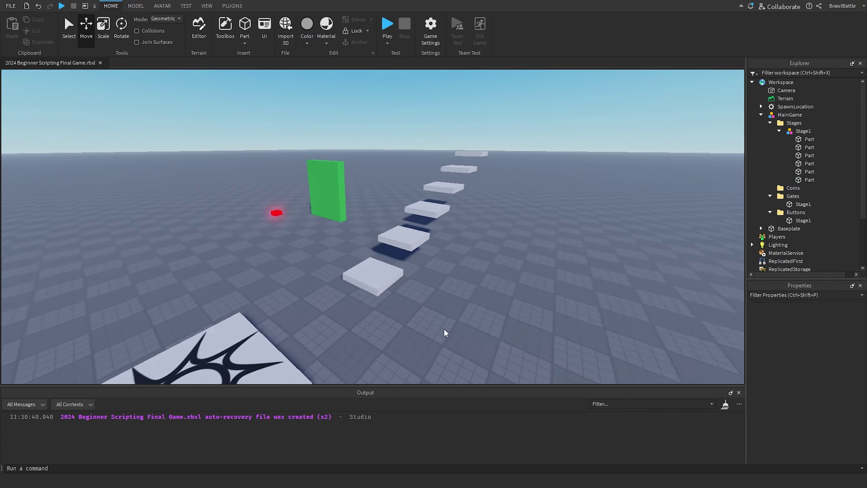
key("a")
right_click_drag(444, 330, 444, 328)
key("w")
key("s")
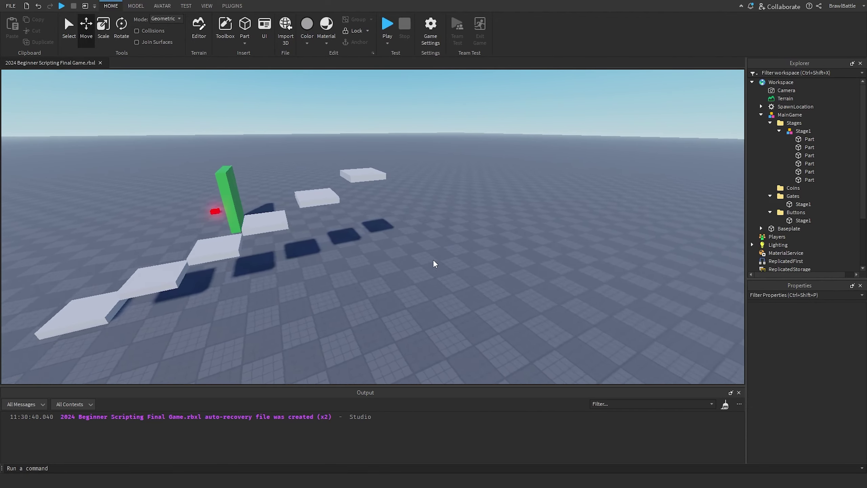
right_click_drag(433, 260, 433, 260)
right_click_drag(399, 283, 395, 262)
left_click(395, 262, "alt")
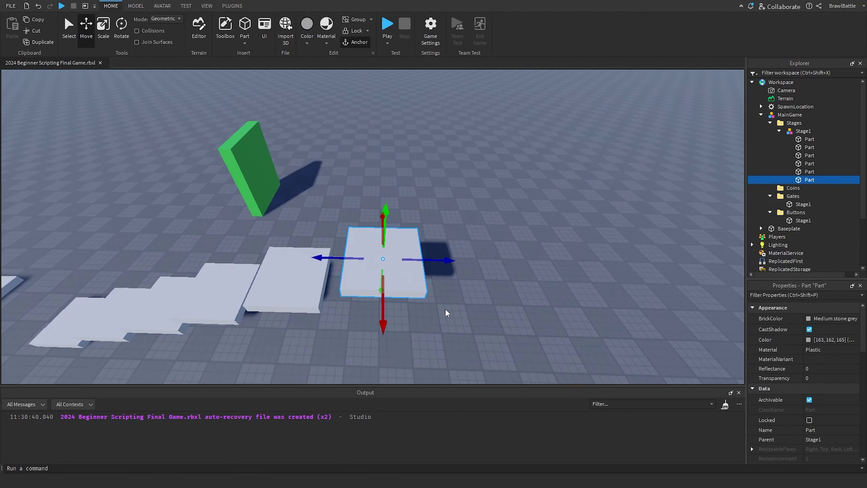
right_click_drag(445, 309, 424, 301)
key("ctrl+d")
left_click_drag(372, 272, 425, 272)
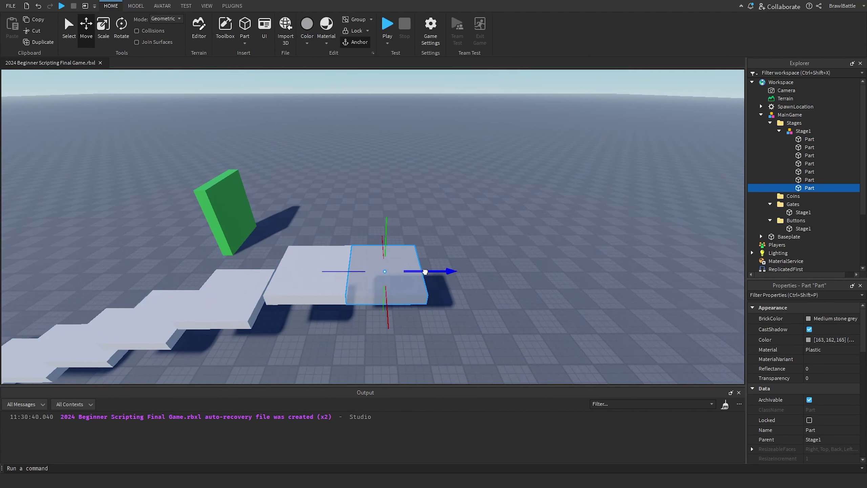
- Scale the new end platform much wider on both sides and extend it farther away from the path
right_click_drag(415, 306, 415, 306)
right_click_drag(258, 196, 344, 220)
key("ctrl+3")
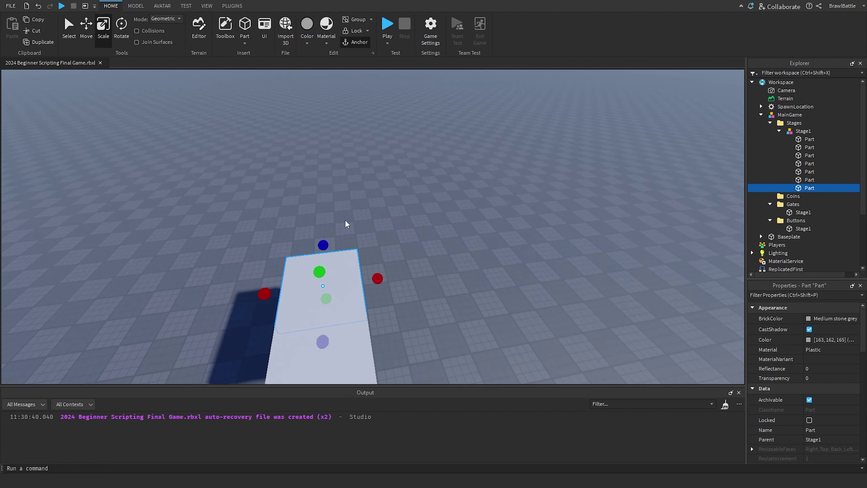
left_click_drag(378, 278, 479, 258)
left_click_drag(271, 278, 168, 287)
left_click_drag(333, 233, 333, 170)
right_click_drag(577, 271, 577, 271)
- Colour the large end platform Bright bluish green and adjust its width slightly on one side
left_click(807, 321)
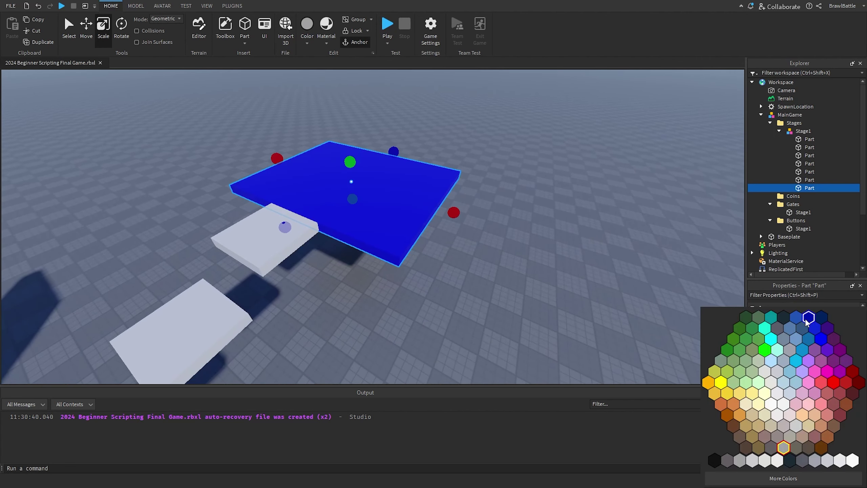
left_click(768, 321)
key("s")
right_click_drag(493, 271, 496, 271)
key("a")
left_click_drag(362, 184, 354, 187)
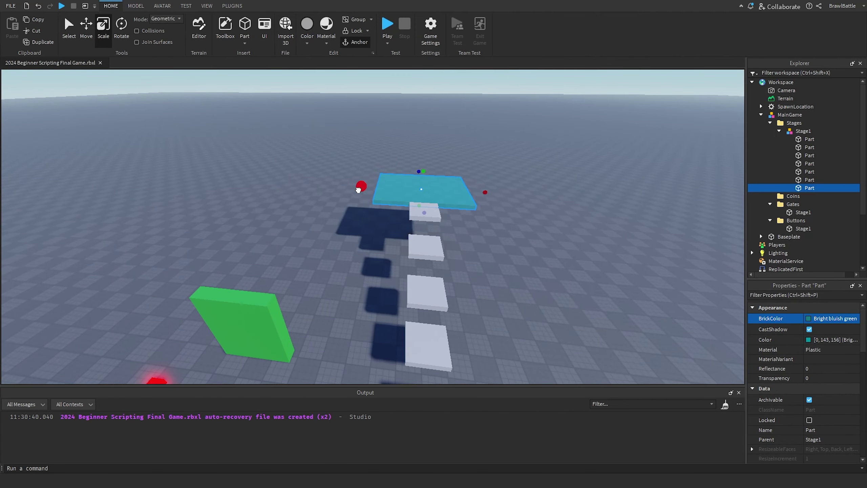
left_click(351, 272)
key("d")
right_click_drag(352, 271, 352, 271)
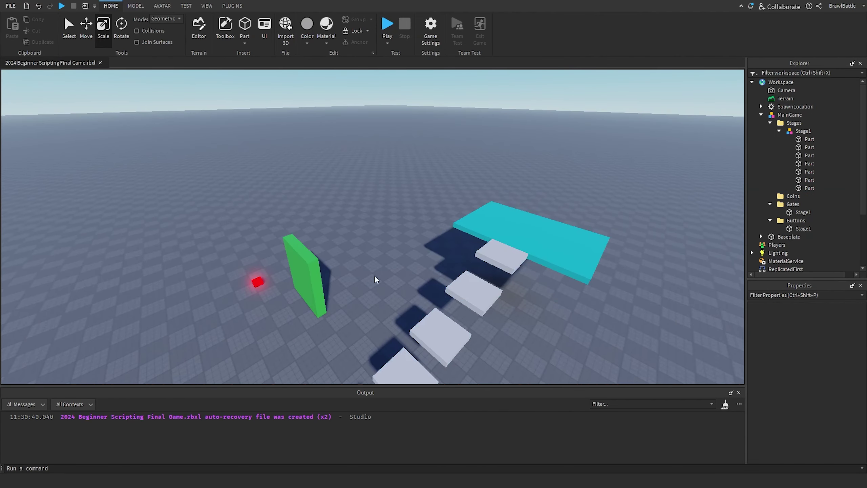
- Move the Stage1 gate away from the button, raise it above the ground and bring it across to the platform path
left_click(797, 212)
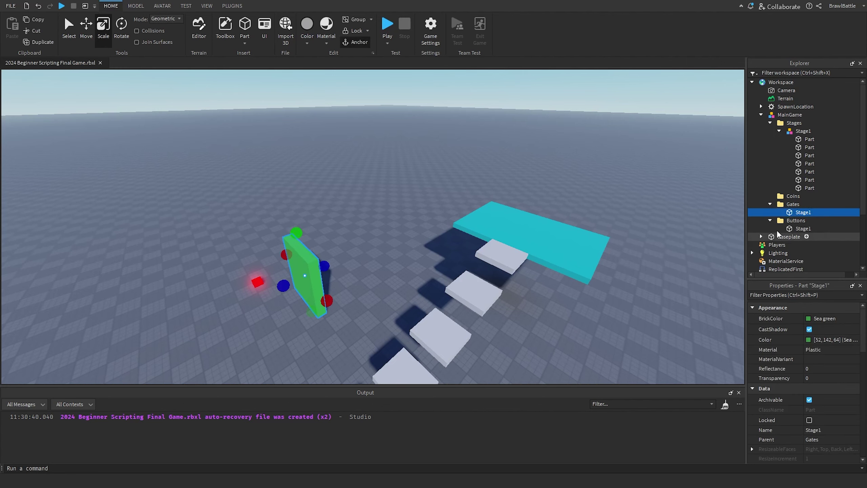
right_click_drag(197, 113, 197, 114)
key("w")
key("q")
left_click(88, 33)
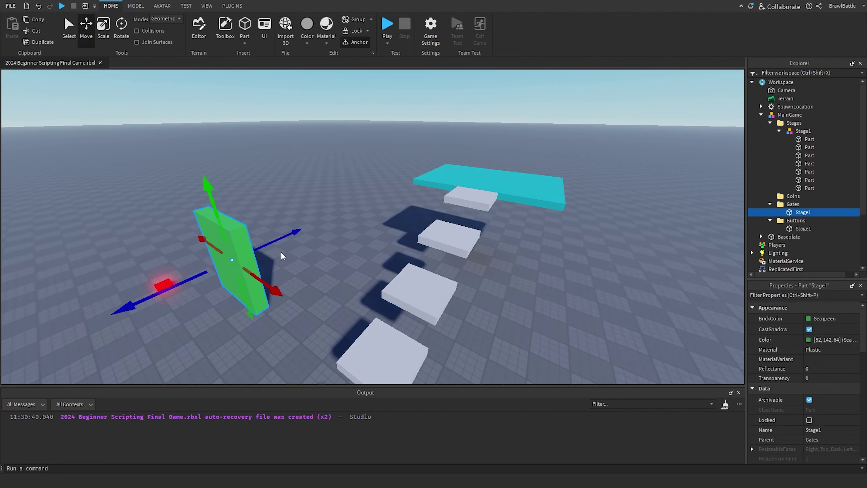
left_click_drag(300, 230, 363, 198)
left_click_drag(310, 183, 313, 85)
key("a")
right_click_drag(404, 174, 404, 174)
left_click_drag(338, 163, 530, 187)
- Move the gate along the path and lower it to stand on the near edge of the large end platform
right_click_drag(490, 214, 491, 214)
key("d")
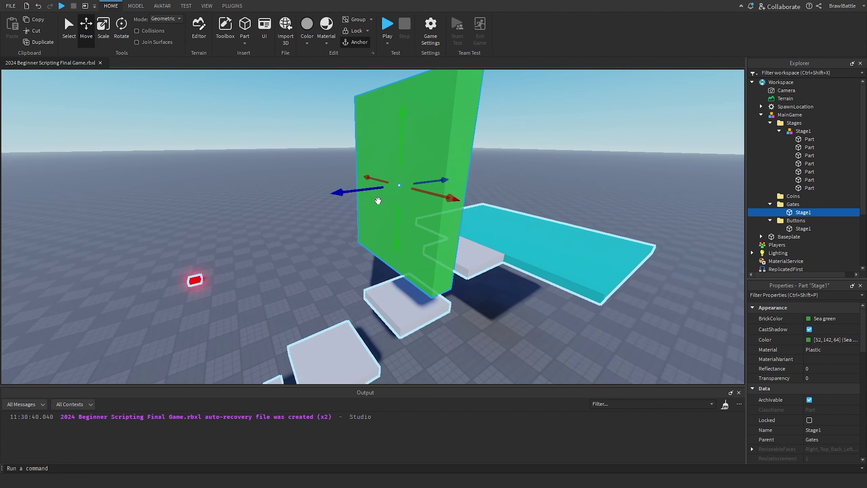
left_click_drag(346, 194, 444, 192)
right_click_drag(465, 247, 465, 248)
key("w")
left_click_drag(366, 236, 367, 246)
- Scale the gate wider on both sides to span the end platform, and make it taller
right_click_drag(423, 204, 422, 204)
key("a")
key("ctrl+3")
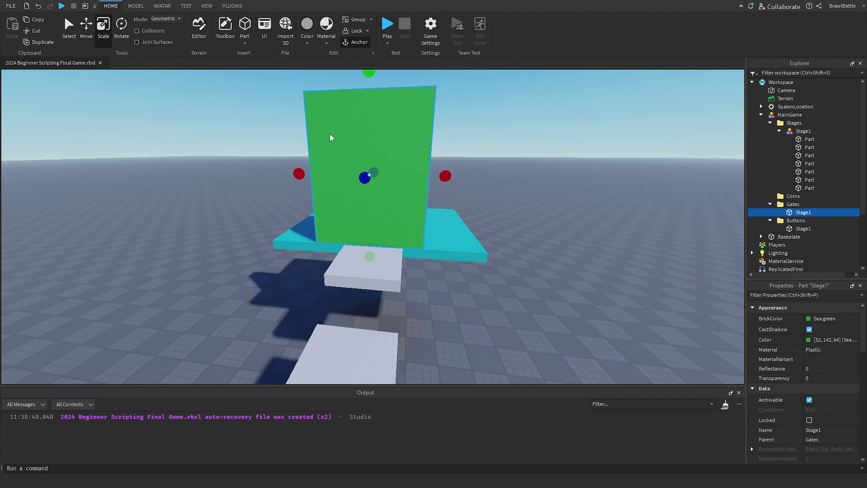
left_click_drag(445, 179, 515, 178)
left_click_drag(298, 174, 252, 176)
right_click_drag(358, 201, 369, 191)
scroll(358, 195, "down", 2)
left_click_drag(356, 135, 356, 108)
- Move the red Stage1 button to the ground between the spawn location and the first jump platform
scroll(461, 272, "down", 3)
right_click_drag(461, 272, 461, 272)
scroll(461, 272, "up", 3)
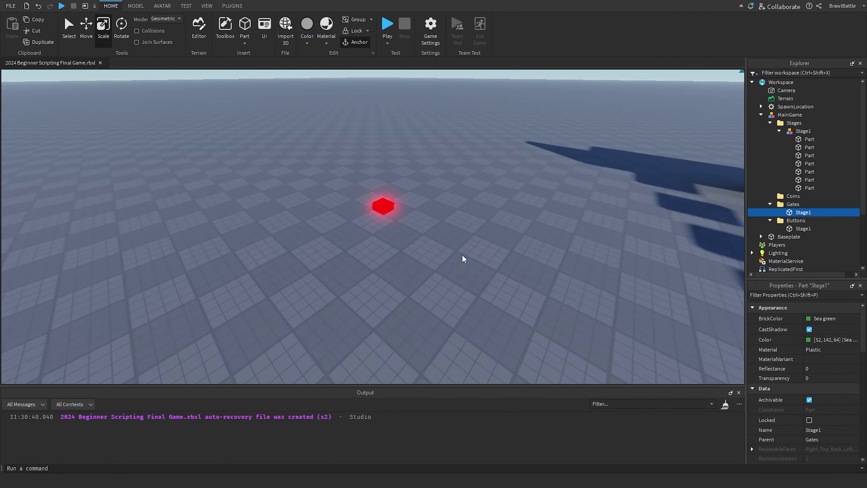
left_click(802, 229)
right_click_drag(366, 188, 367, 188)
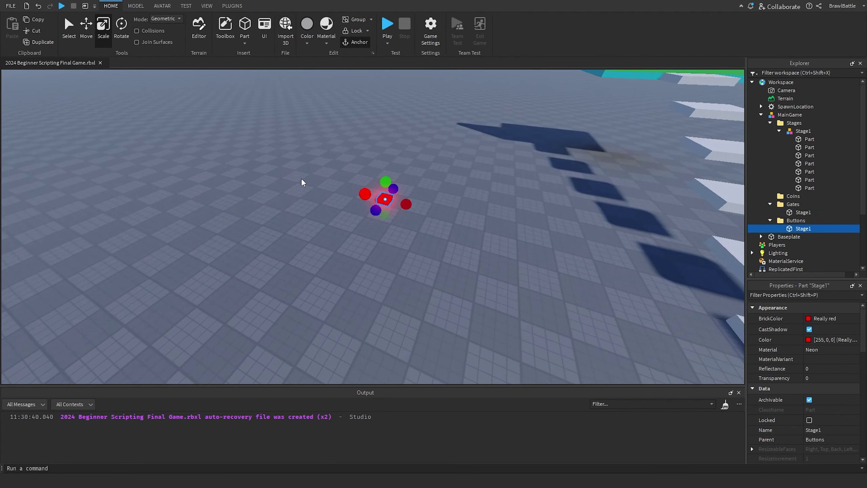
left_click(86, 39)
left_click_drag(270, 261, 290, 338)
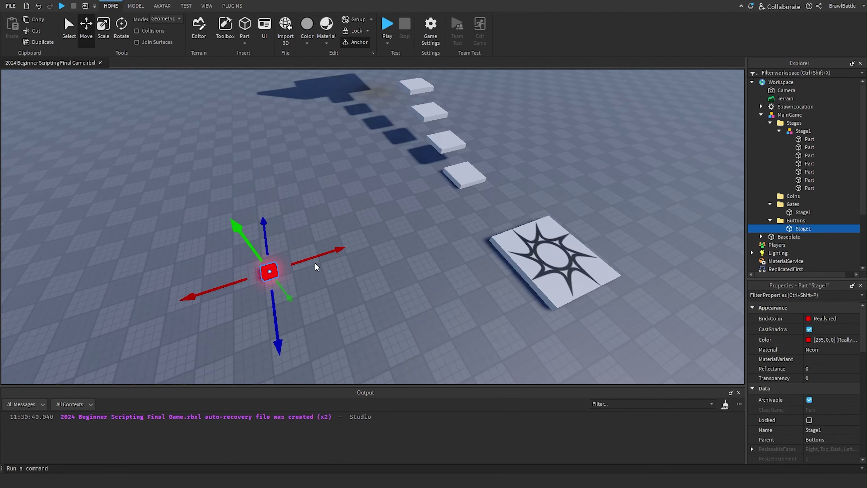
left_click_drag(345, 250, 504, 225)
scroll(636, 208, "up", 2)
- Examine the Stage1 course from the spawn and button along the platforms up to the gate
left_click(562, 249)
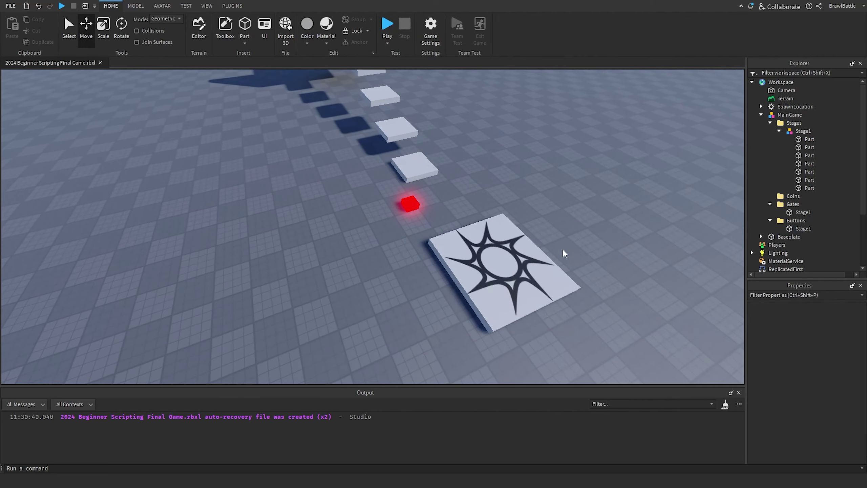
right_click_drag(562, 249, 563, 248)
scroll(562, 249, "up", 4)
key("d")
right_click_drag(503, 322, 504, 323)
key("a")
key("d")
key("a")
key("q")
right_click_drag(581, 275, 581, 275)
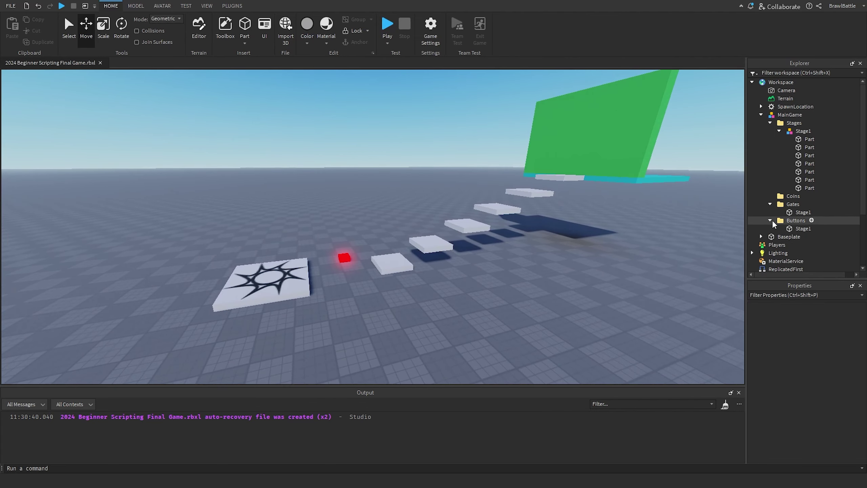
- Add a Script to ServerScriptService and delete its default code
scroll(775, 220, "down", 3)
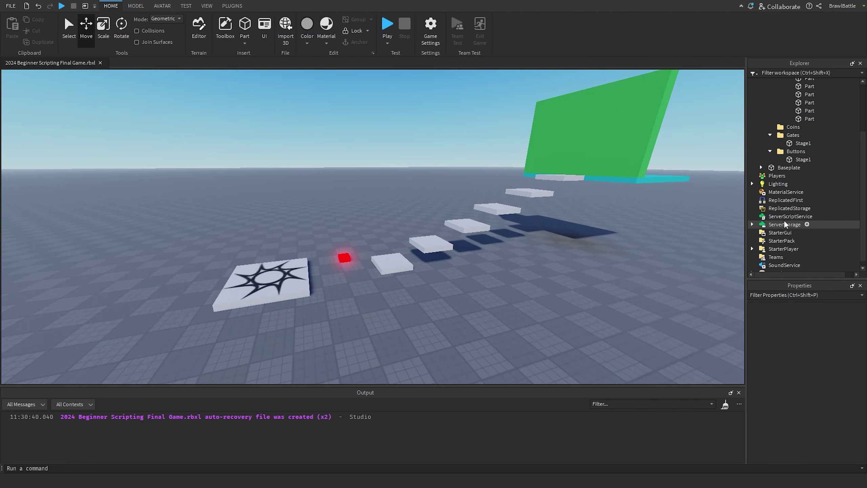
scroll(784, 224, "down", 1)
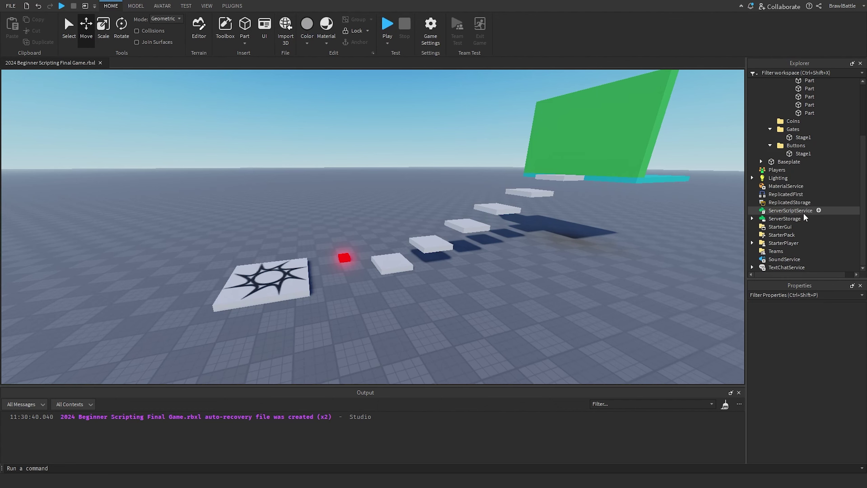
left_click(818, 210)
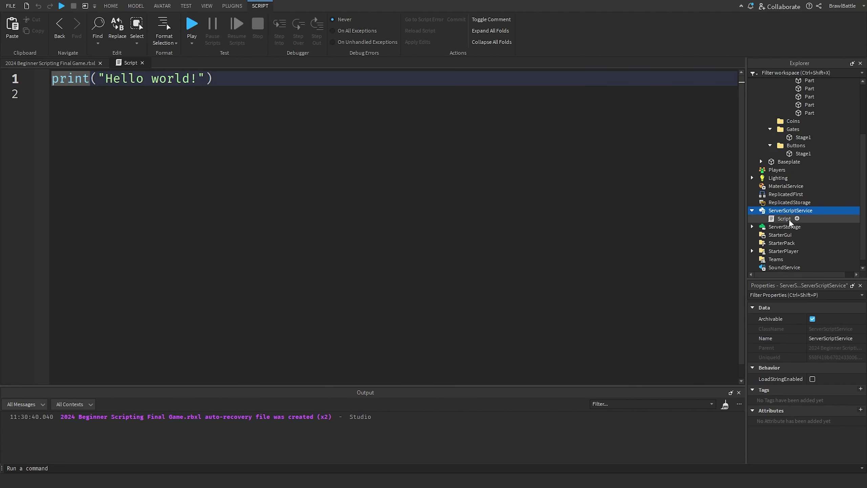
scroll(785, 154, "up", 5)
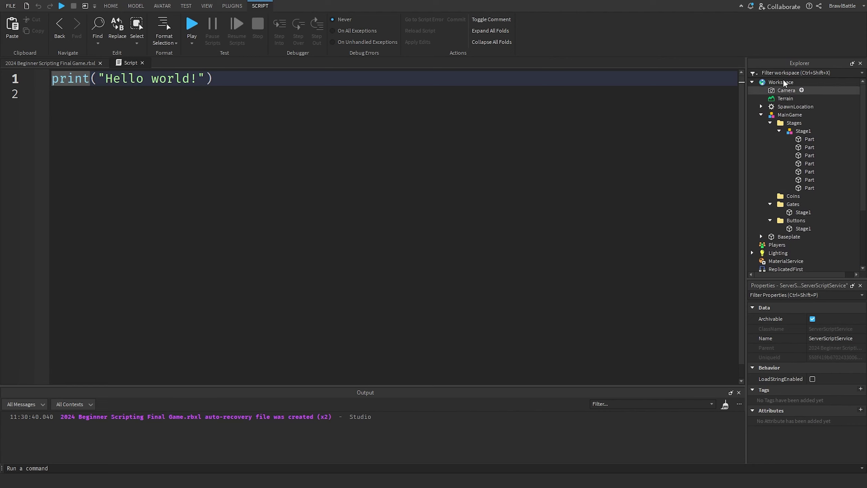
scroll(782, 107, "down", 5)
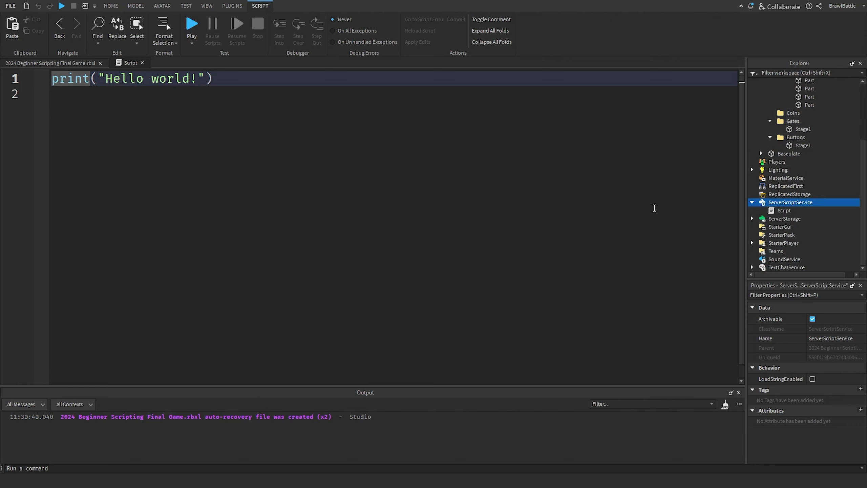
key("ctrl+a")
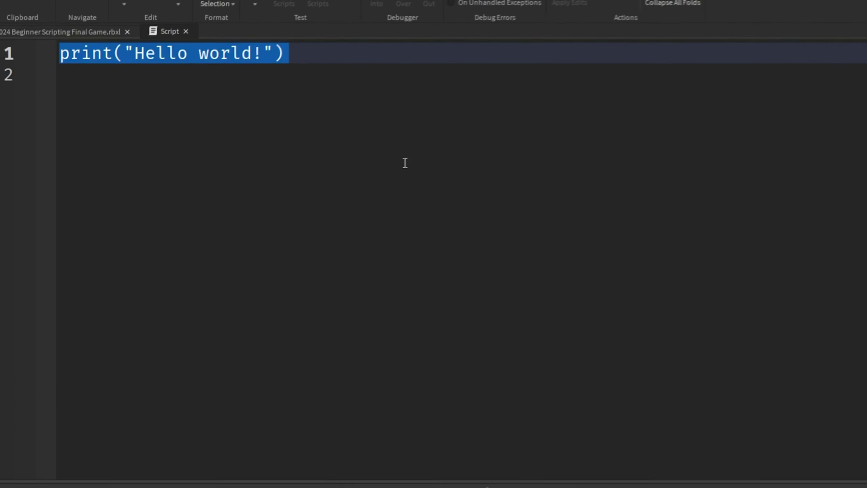
key("BackSpace")
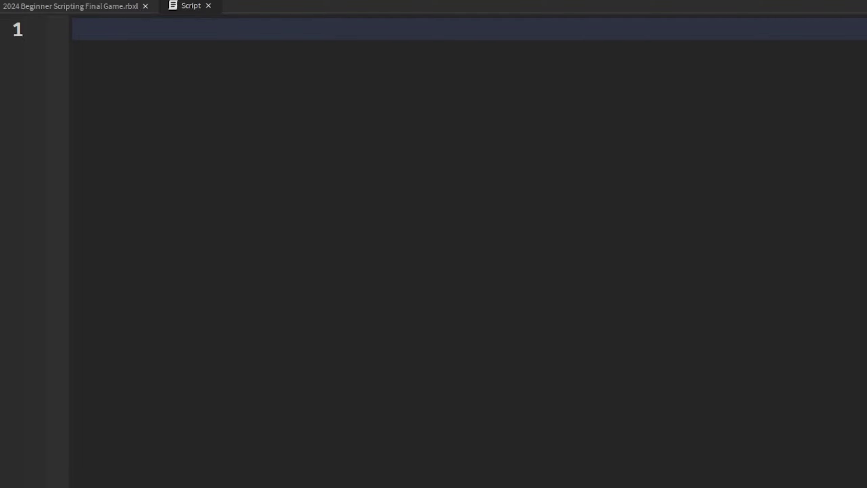
- Write local mainGame = game.Workspace:WaitForChild("MainGame") on line 1 and leave a blank line below it
type("l")
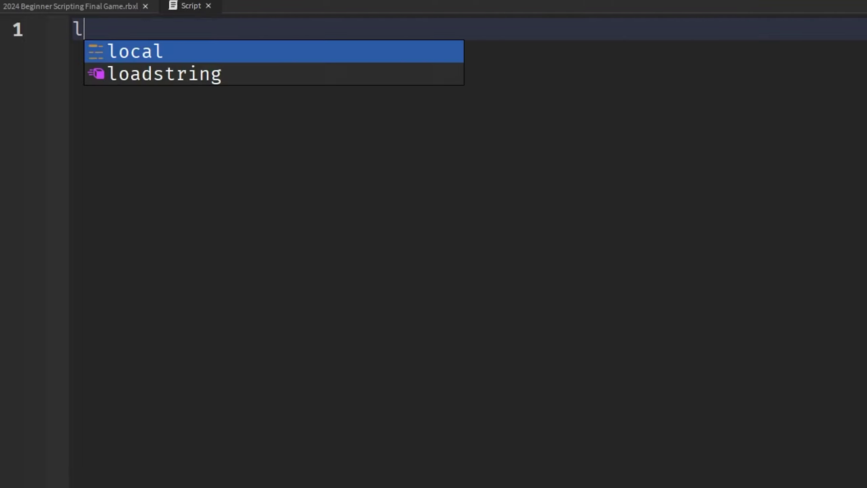
type("ocal mainGame = ")
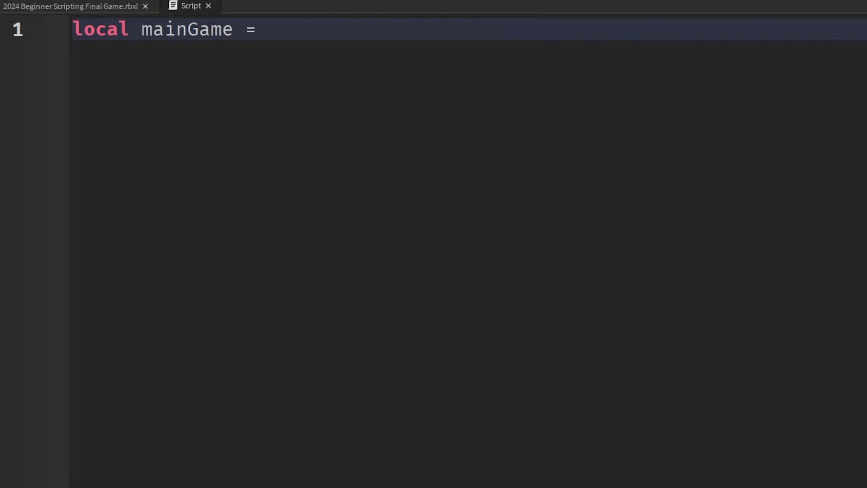
type("game.Workspace")
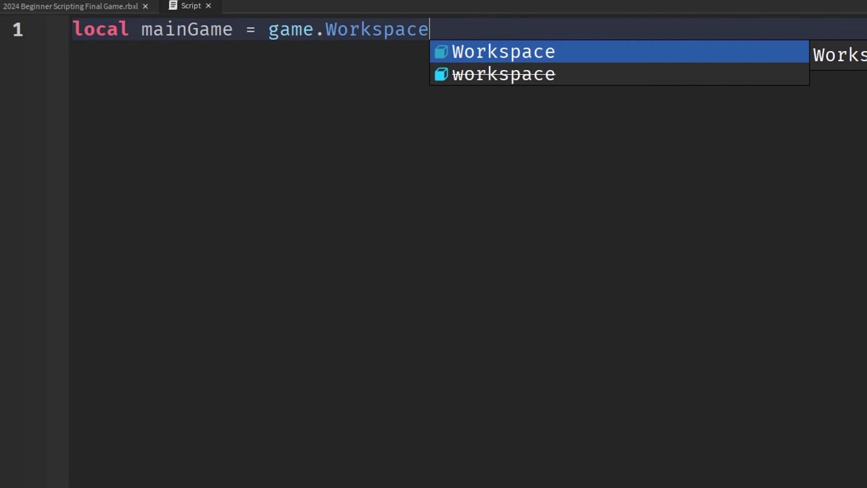
key("Return")
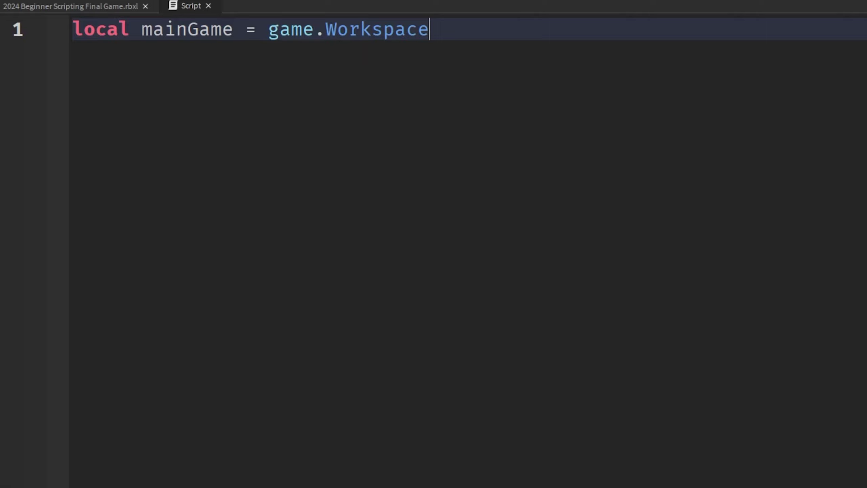
type(":WaitFor")
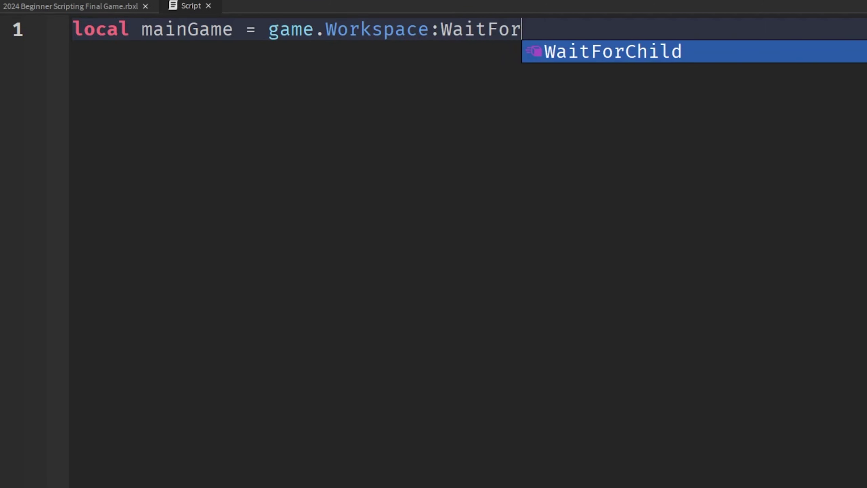
type("Child(\"")
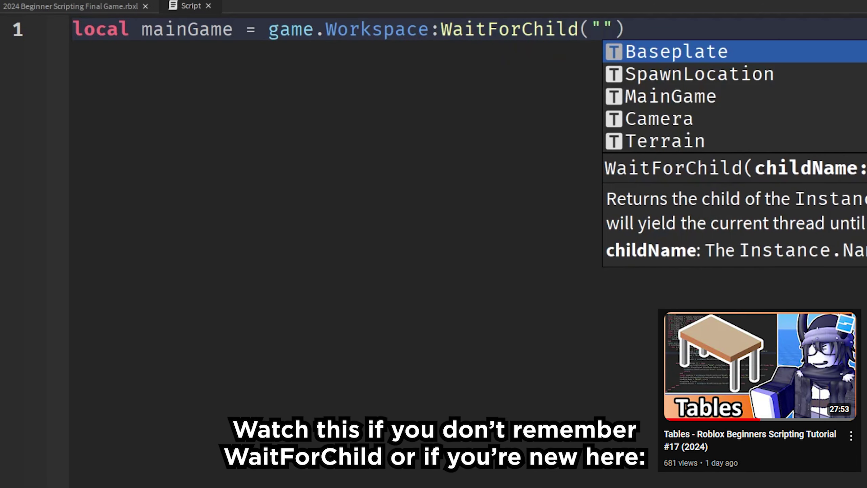
type("MainGame")
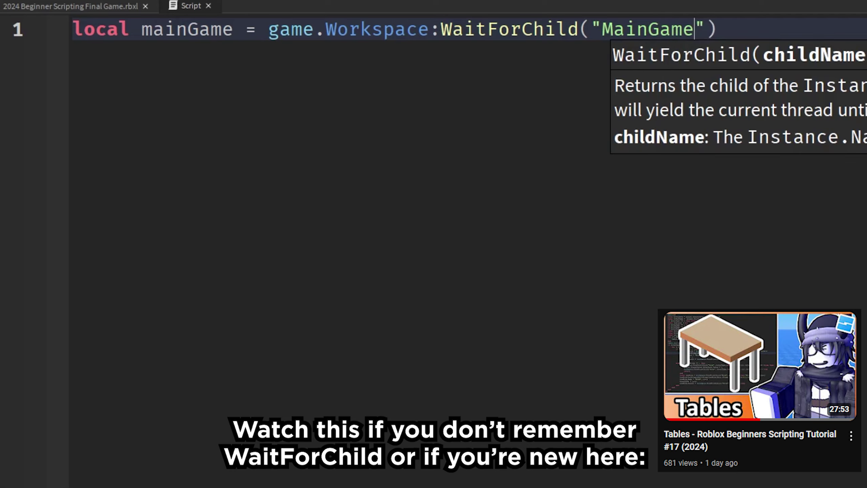
key("End")
key("Return")
key("Return")
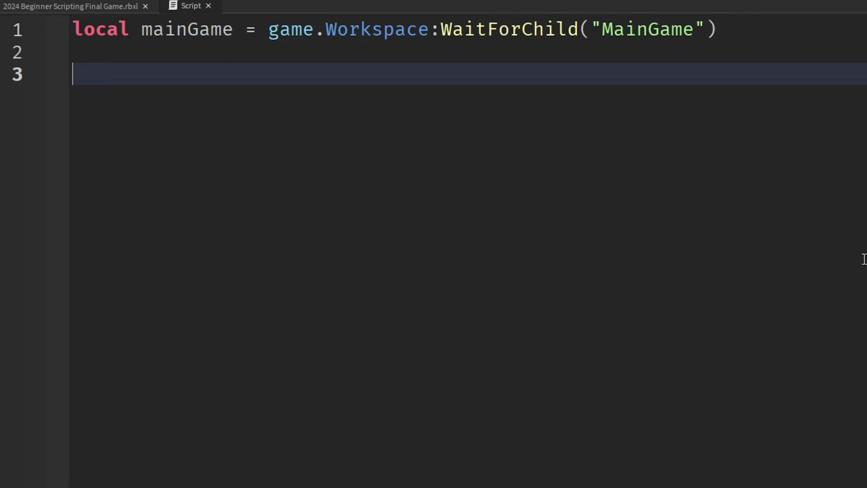
- Write local gates = mainGame:WaitForChild("Gates") on line 3 of the script
type("local gat")
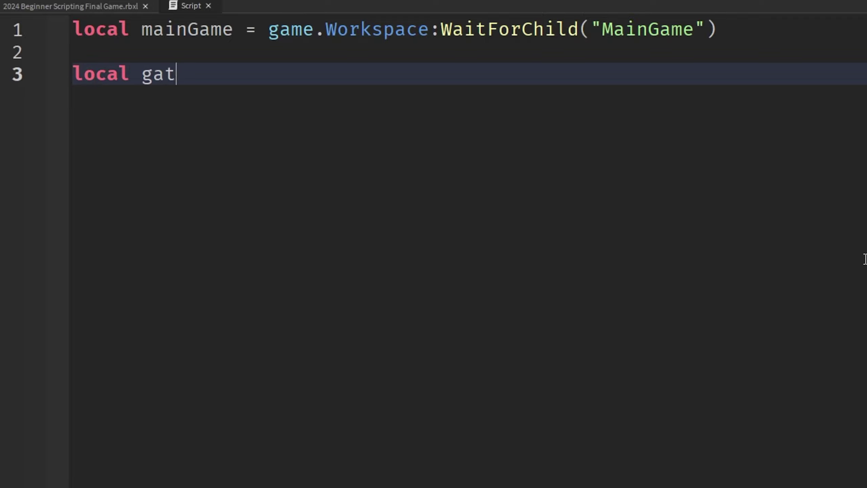
type("es = mainGame:")
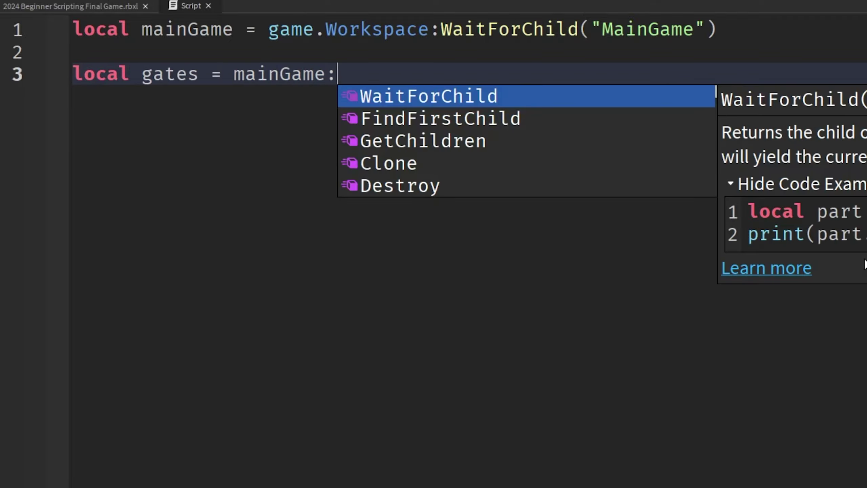
type("WaitForChild(\"")
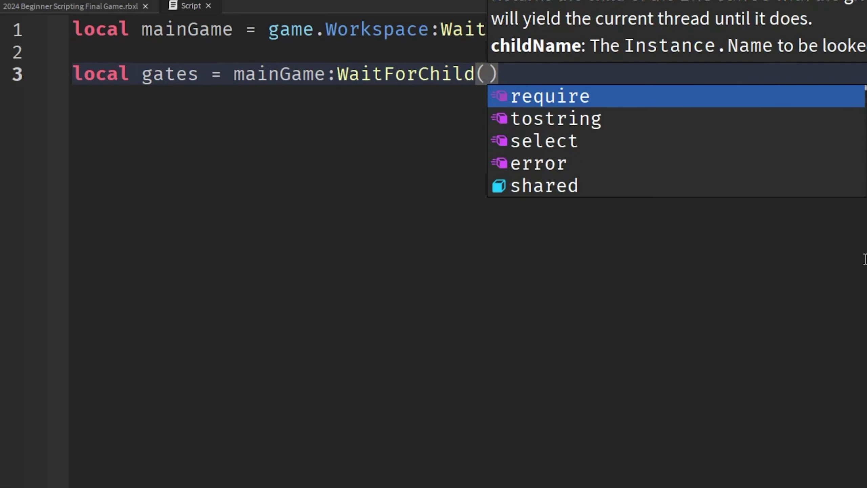
type("Gates")
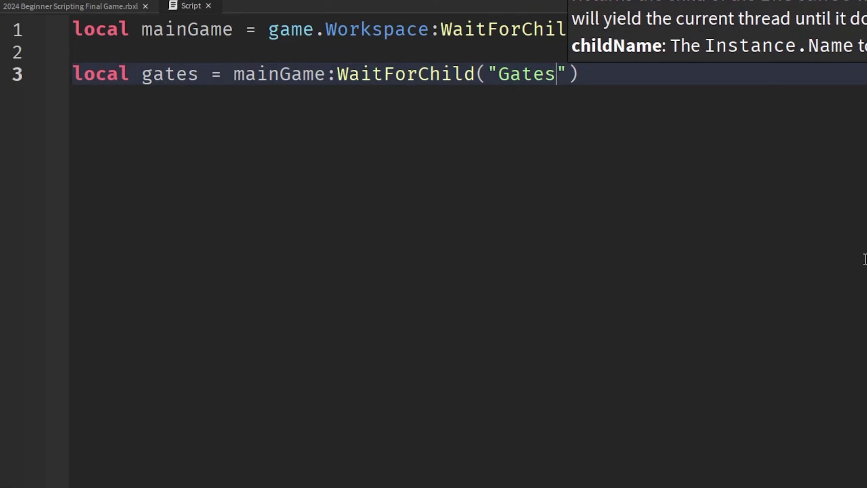
key("End")
key("Return")
- Write local buttons = mainGame:WaitForChild("Buttons") on line 4 and leave a blank line below it
type("local")
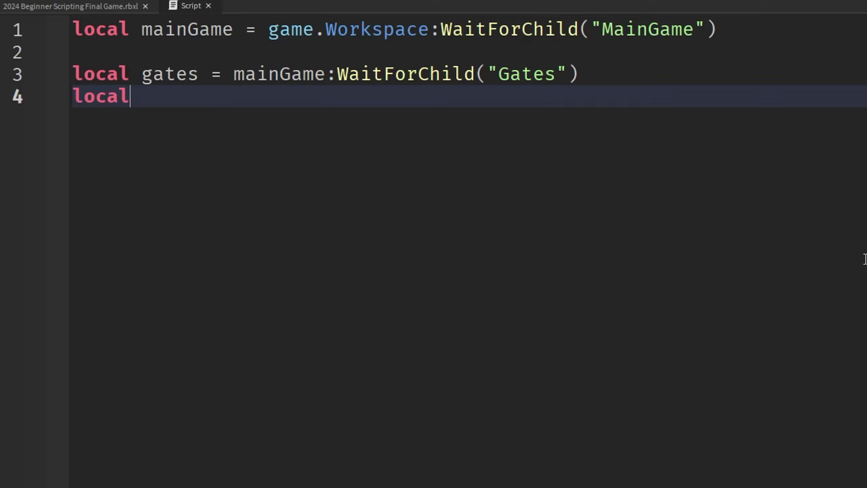
type(" buttons")
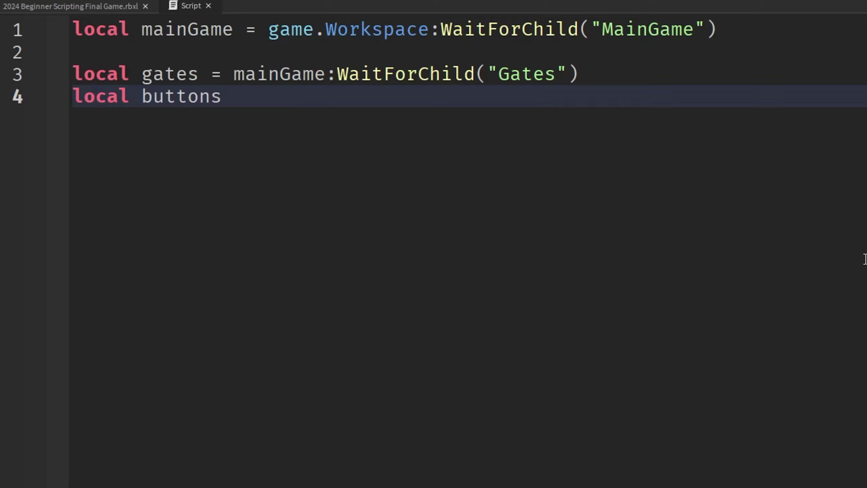
type(" = mainGame")
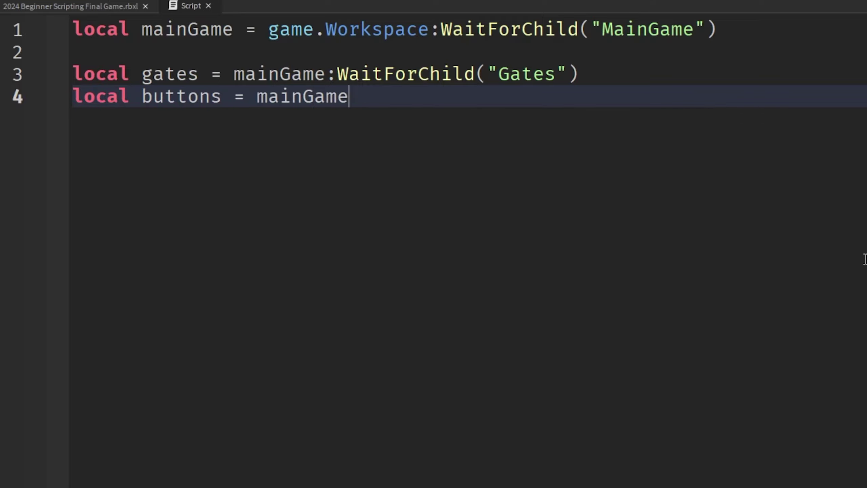
type(":WaitForChild(\"")
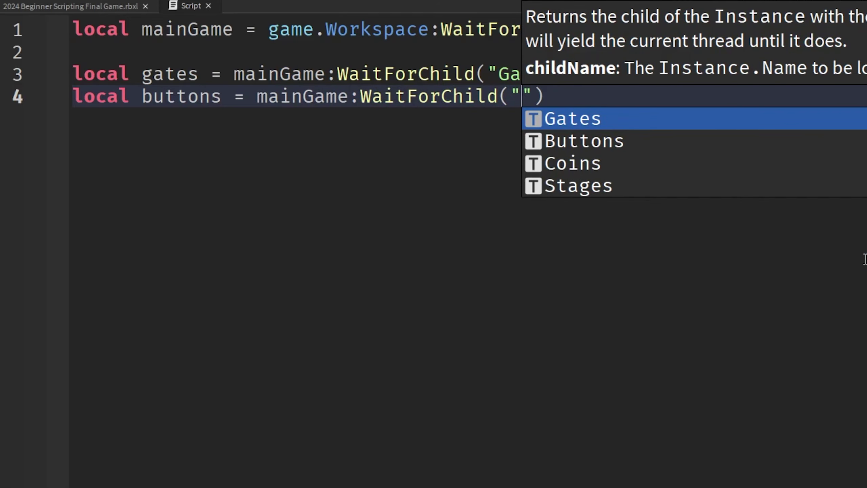
type("B")
key("Tab")
key("End")
key("Return")
key("Return")
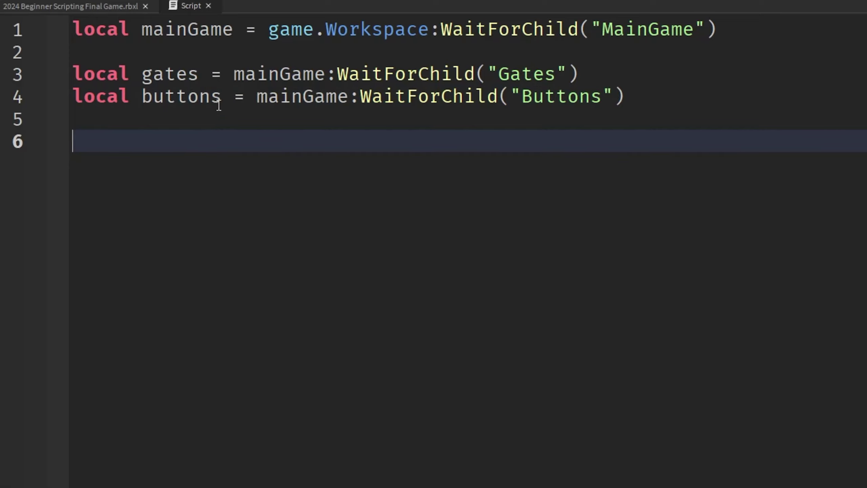
- Review the gates and buttons variables and examine the red button, platforms and green gate in the 3D view
left_click_drag(142, 74, 241, 74)
double_click(206, 101)
left_click_drag(168, 97, 294, 98)
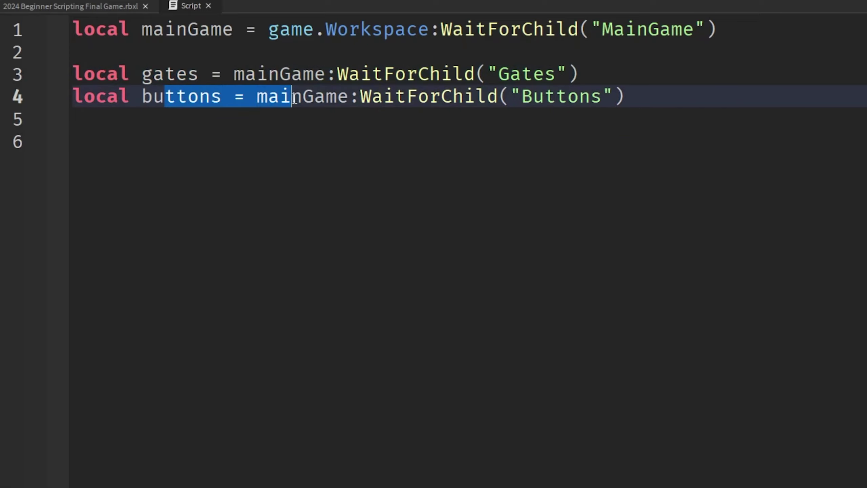
left_click(152, 178)
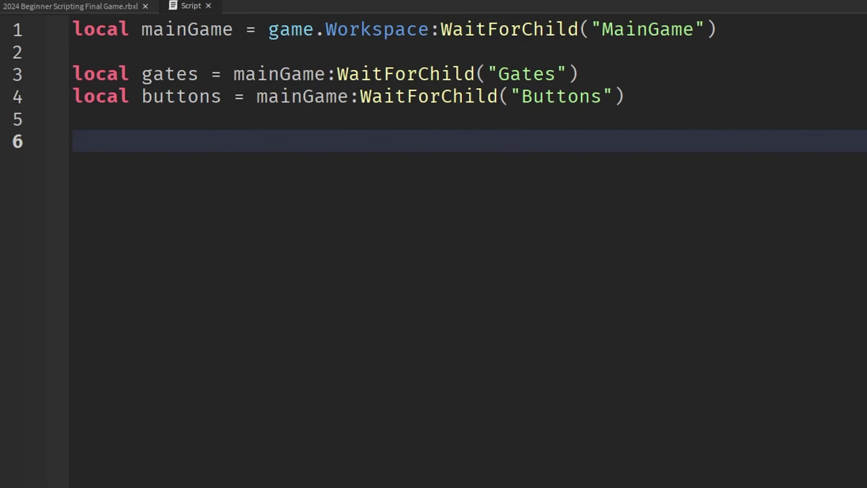
left_click(98, 7)
right_click_drag(353, 219, 350, 219)
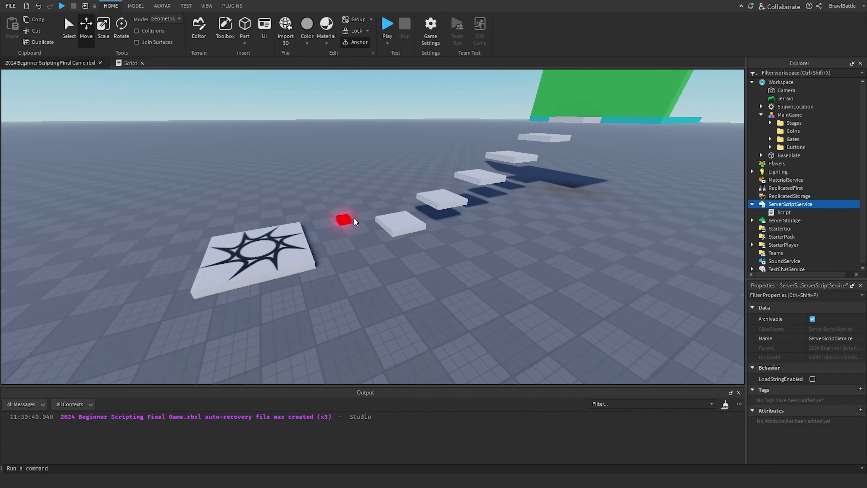
key("w")
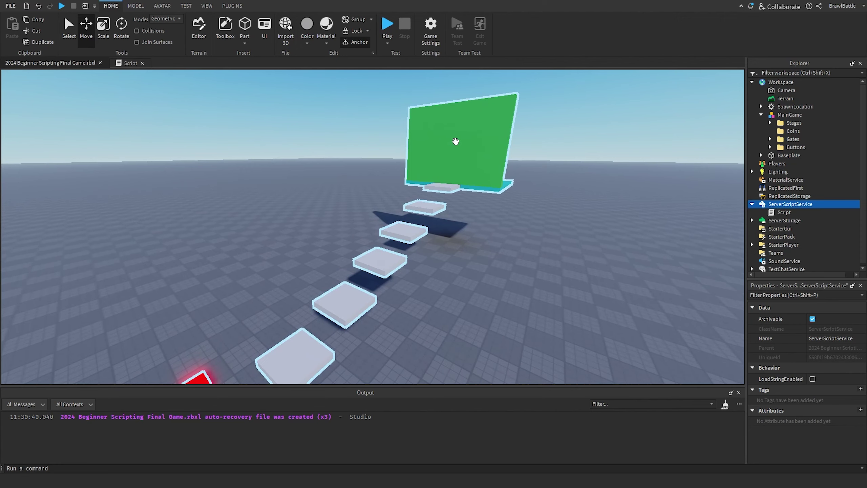
left_click(134, 65)
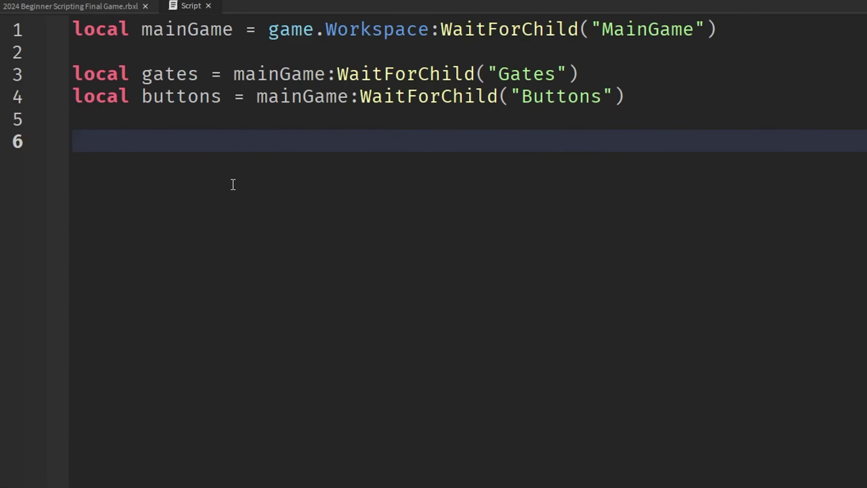
double_click(199, 96)
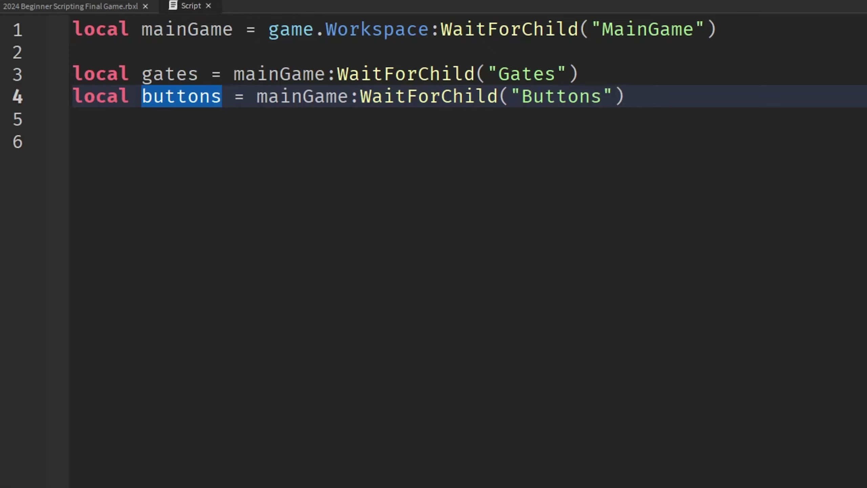
- Rename the script in ServerScriptService to MainScript and return to its empty line 6
key("Return")
left_click(505, 223)
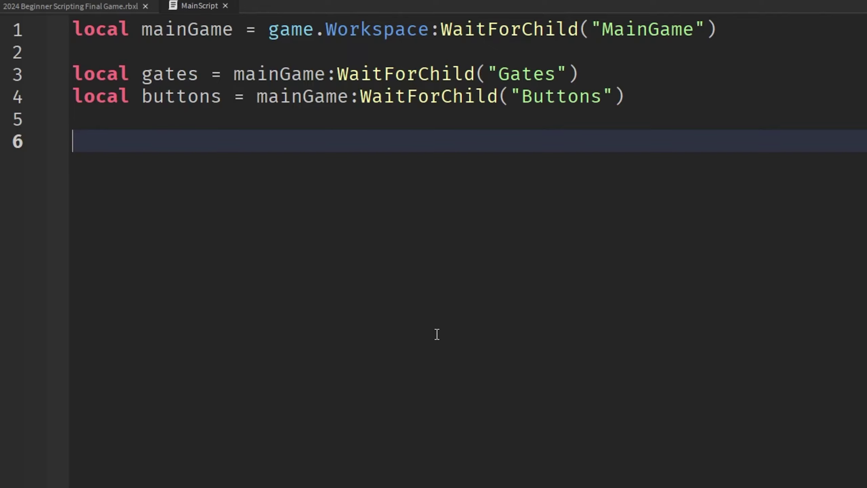
- Begin a loop over the buttons folder's children on line 6 with for index, button in pairs(buttons:GetChildren
double_click(176, 103)
left_click(394, 237)
type("for index")
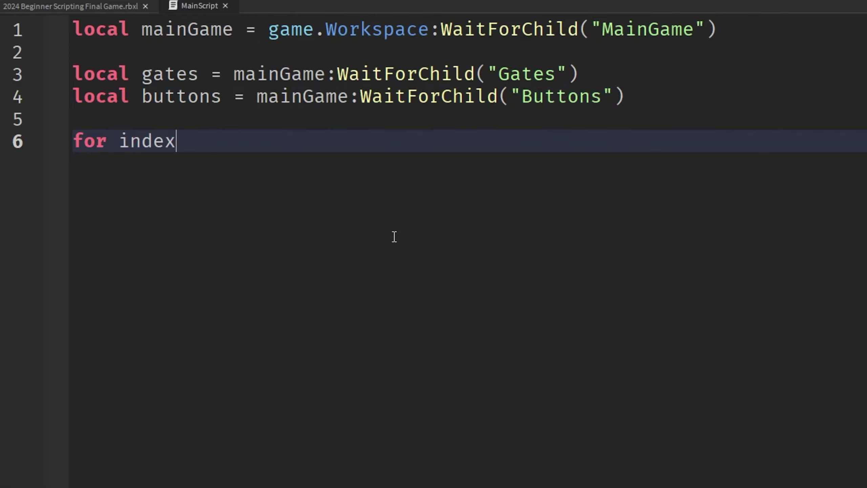
type(", button in p")
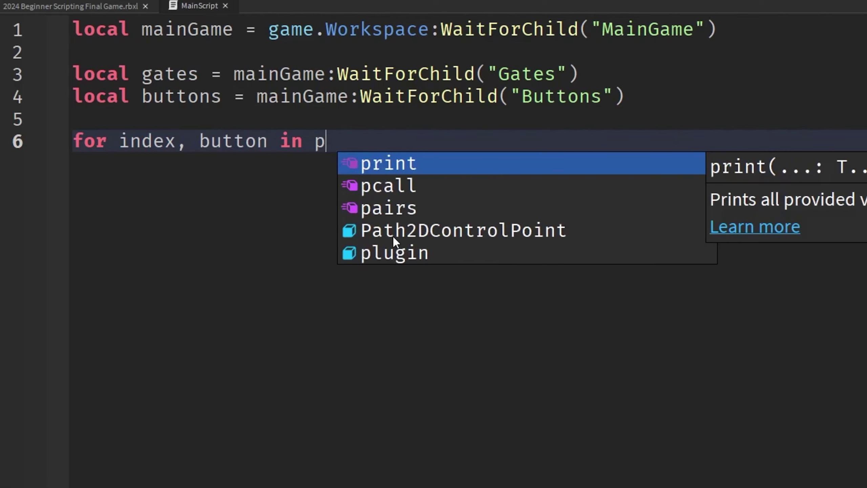
type("airs(buttons")
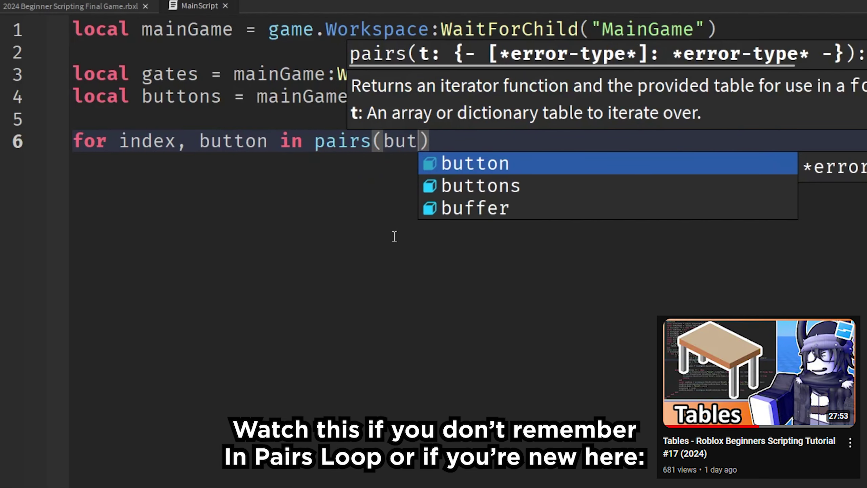
type(":GetChildr")
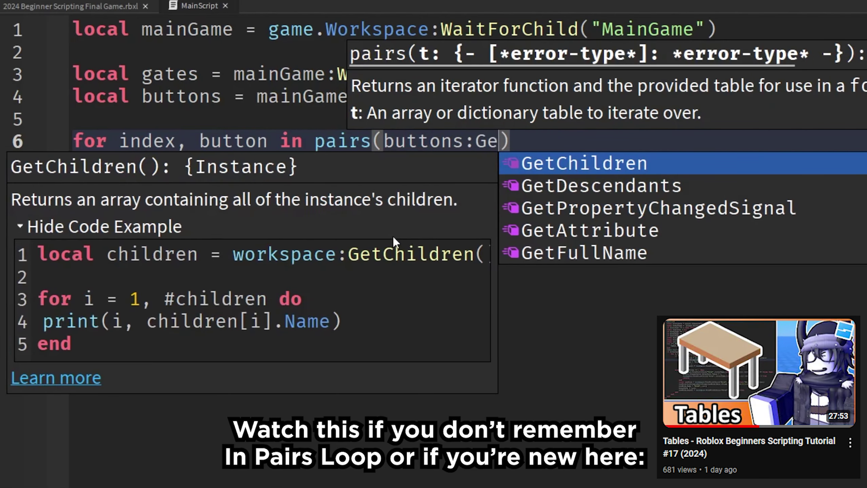
key("Tab")
key("BackSpace")
key("BackSpace")
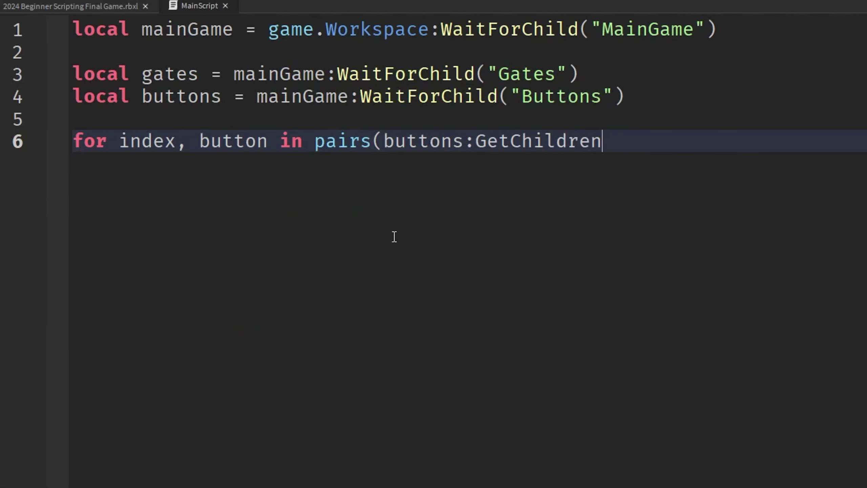